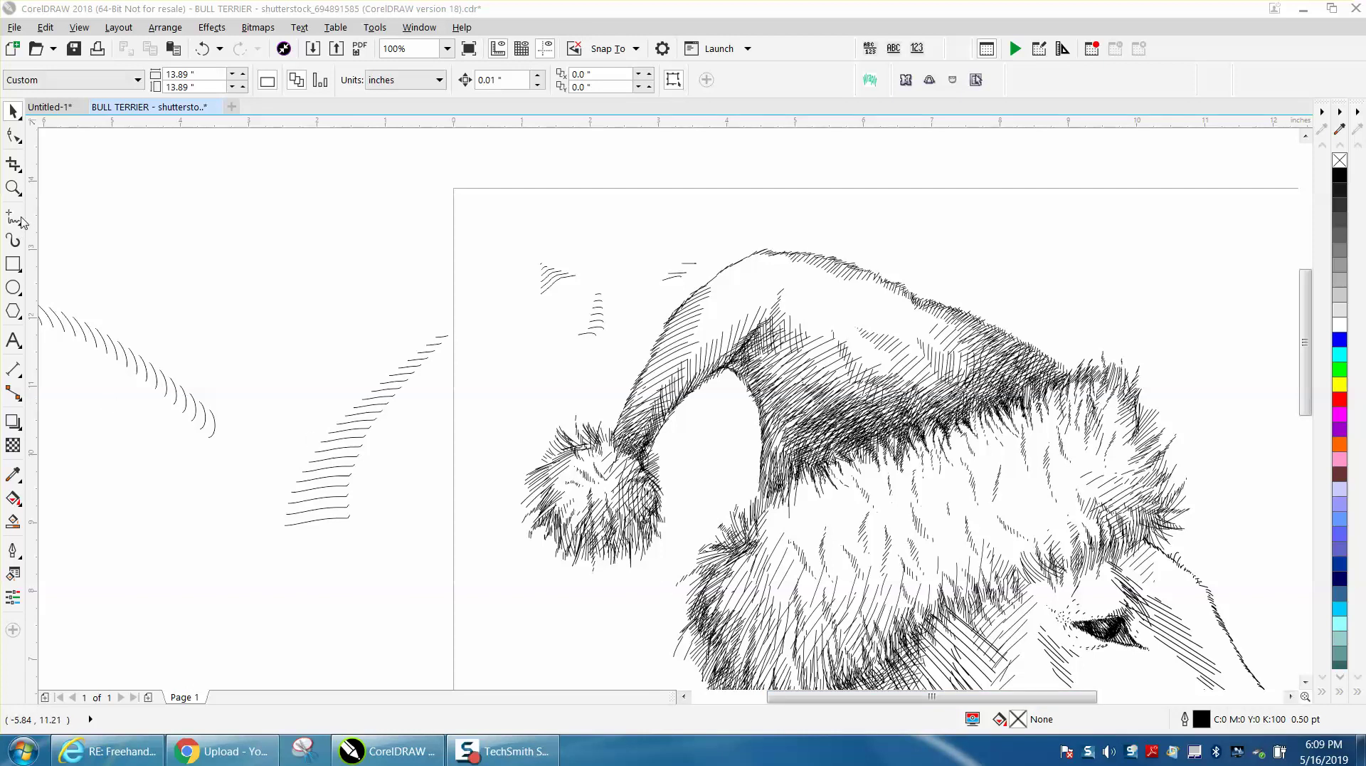
# Zoom in on the short strokes beside the Santa hat to inspect them.
pyautogui.click(14, 189)
pyautogui.moveTo(664, 281); pyautogui.dragTo(750, 388)
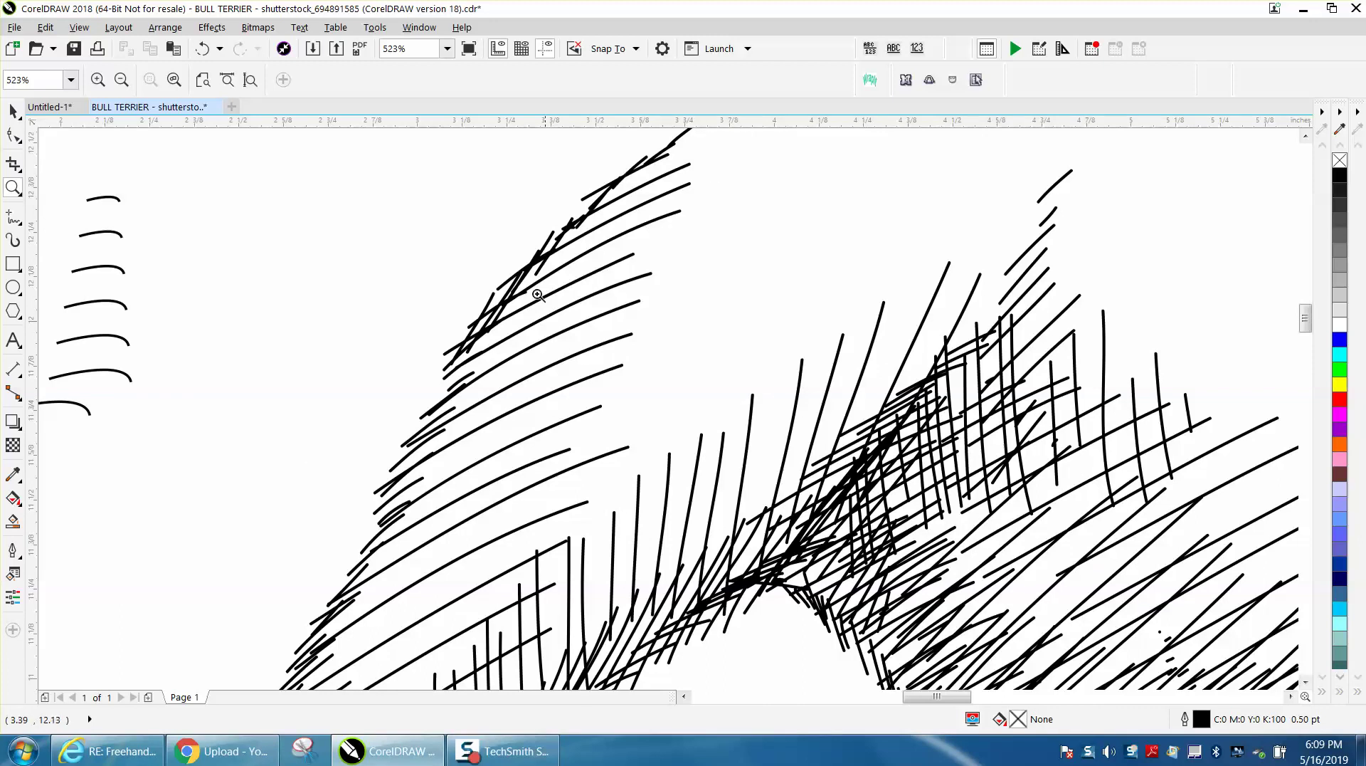
pyautogui.scroll(-3, 650, 400)
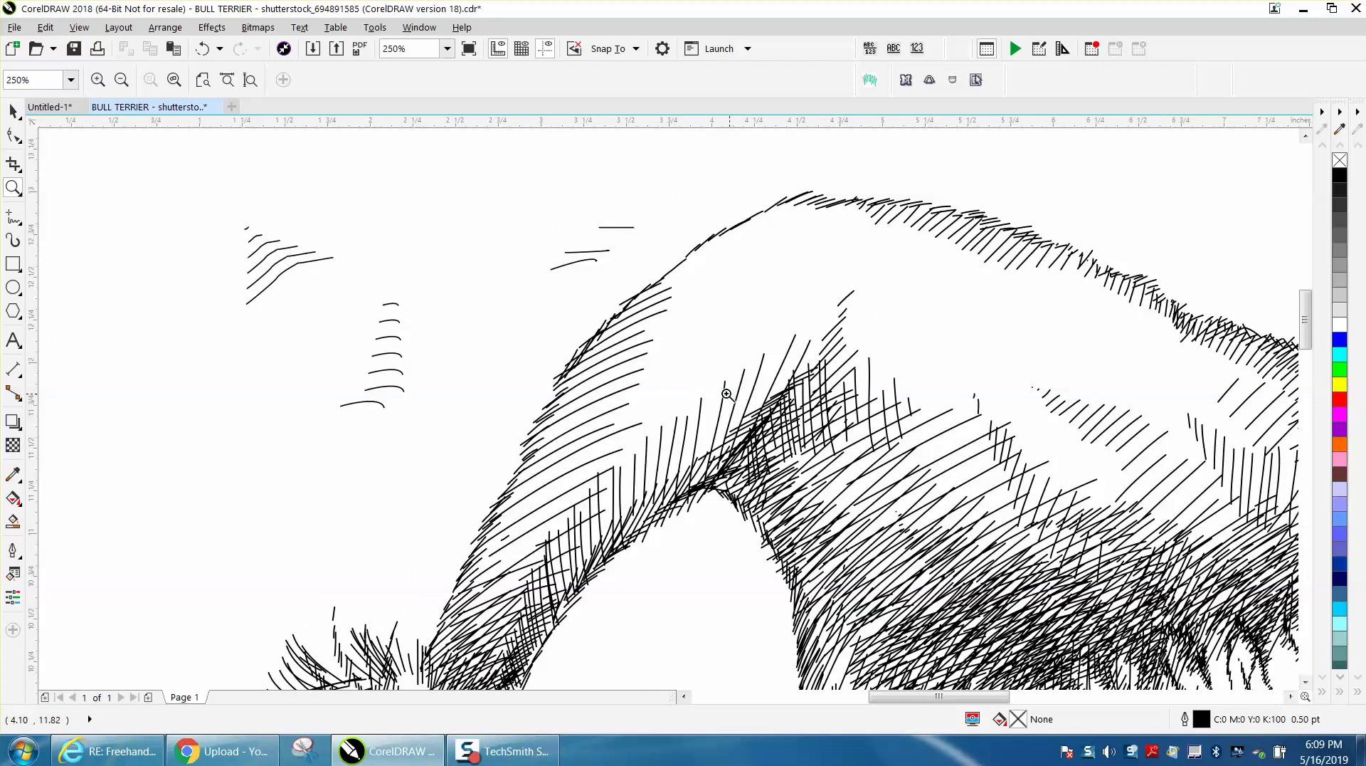
# Select the group of 20 strokes left of the page and zoom out to 62%.
pyautogui.click(13, 111)
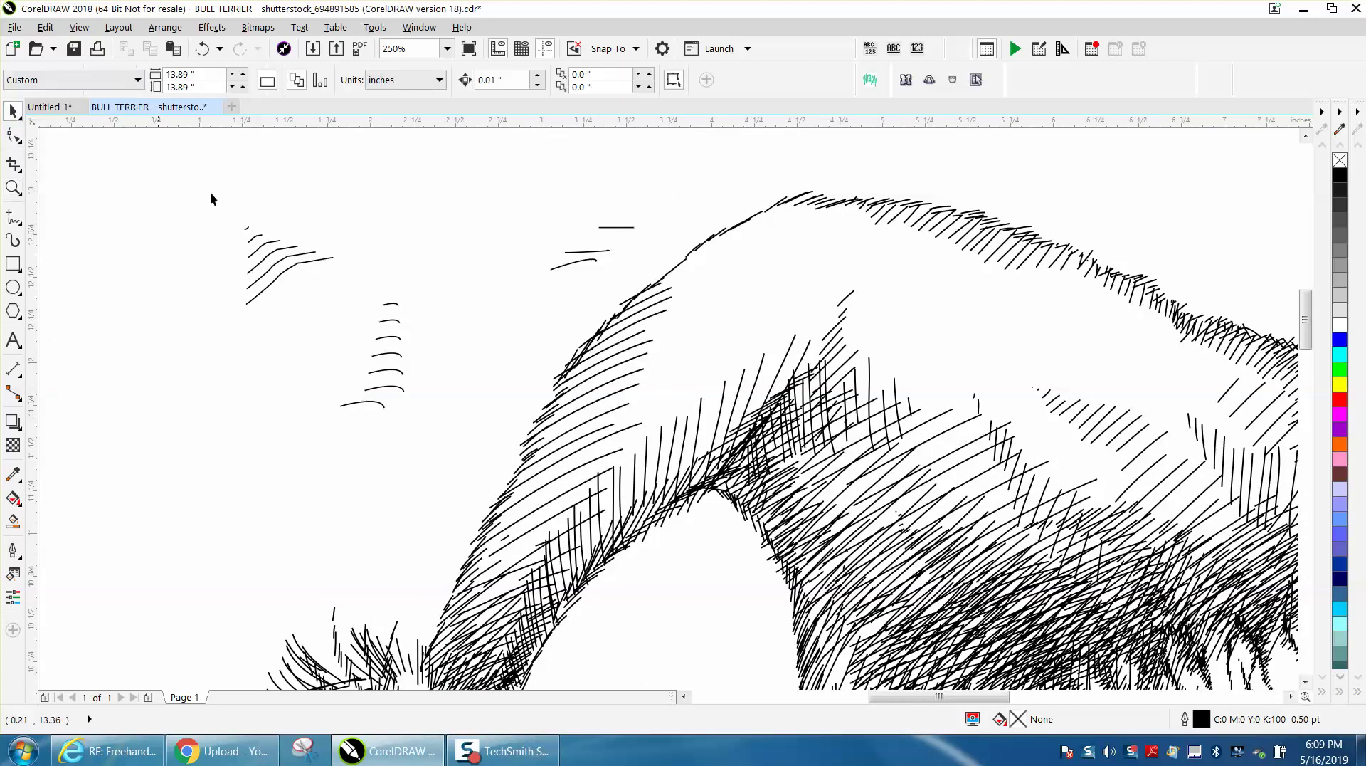
pyautogui.click(333, 258)
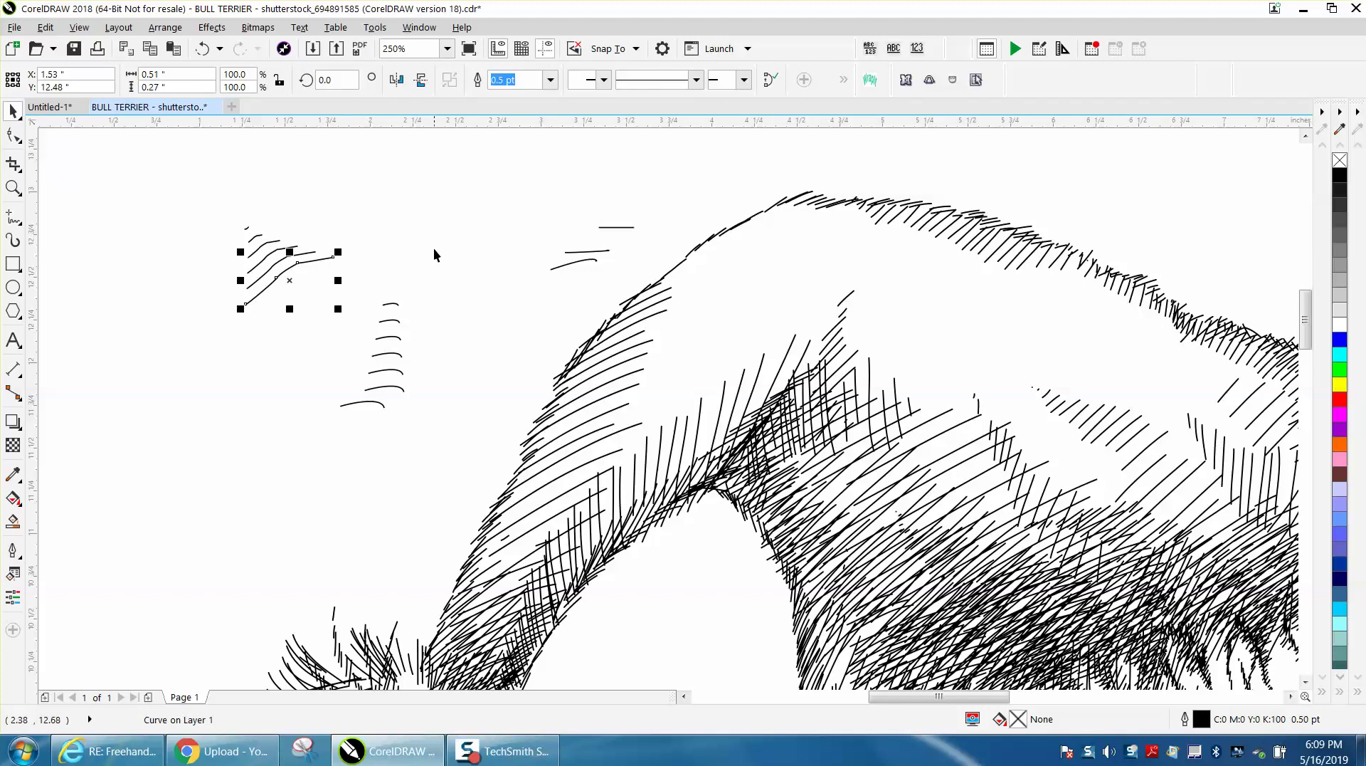
pyautogui.scroll(-2, 434, 247)
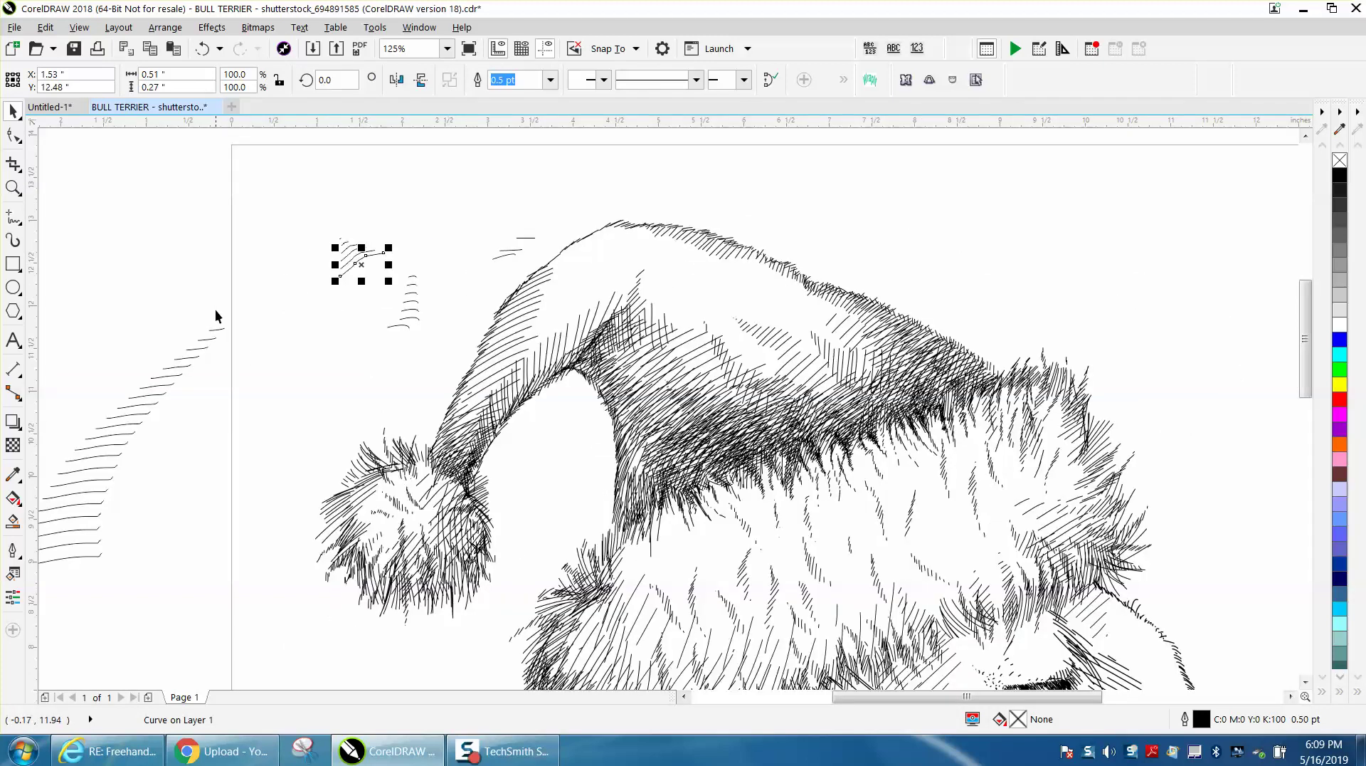
pyautogui.click(217, 332)
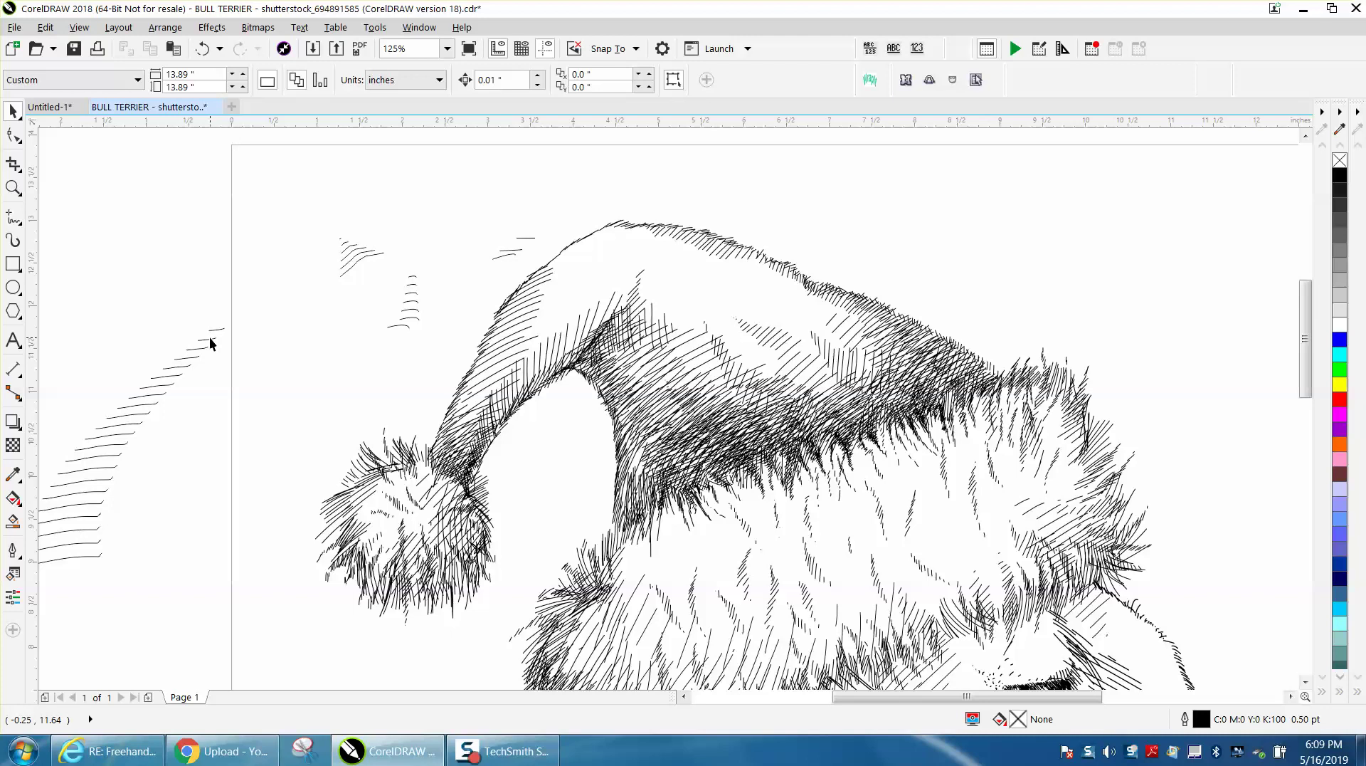
pyautogui.click(215, 339)
pyautogui.scroll(-2, 314, 344)
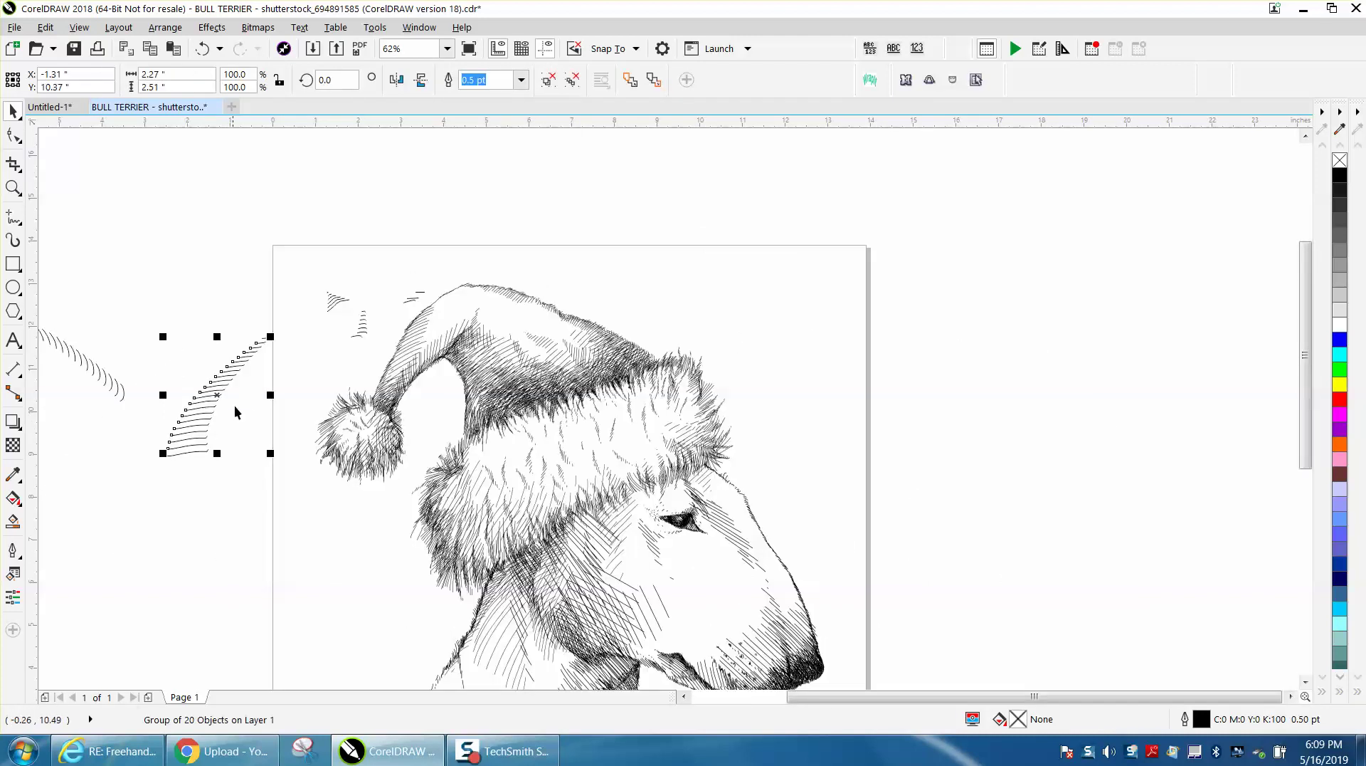
# Ungroup the 20 strokes into separate curves via Arrange > Group > Ungroup Objects.
pyautogui.click(165, 27)
pyautogui.moveTo(197, 345)
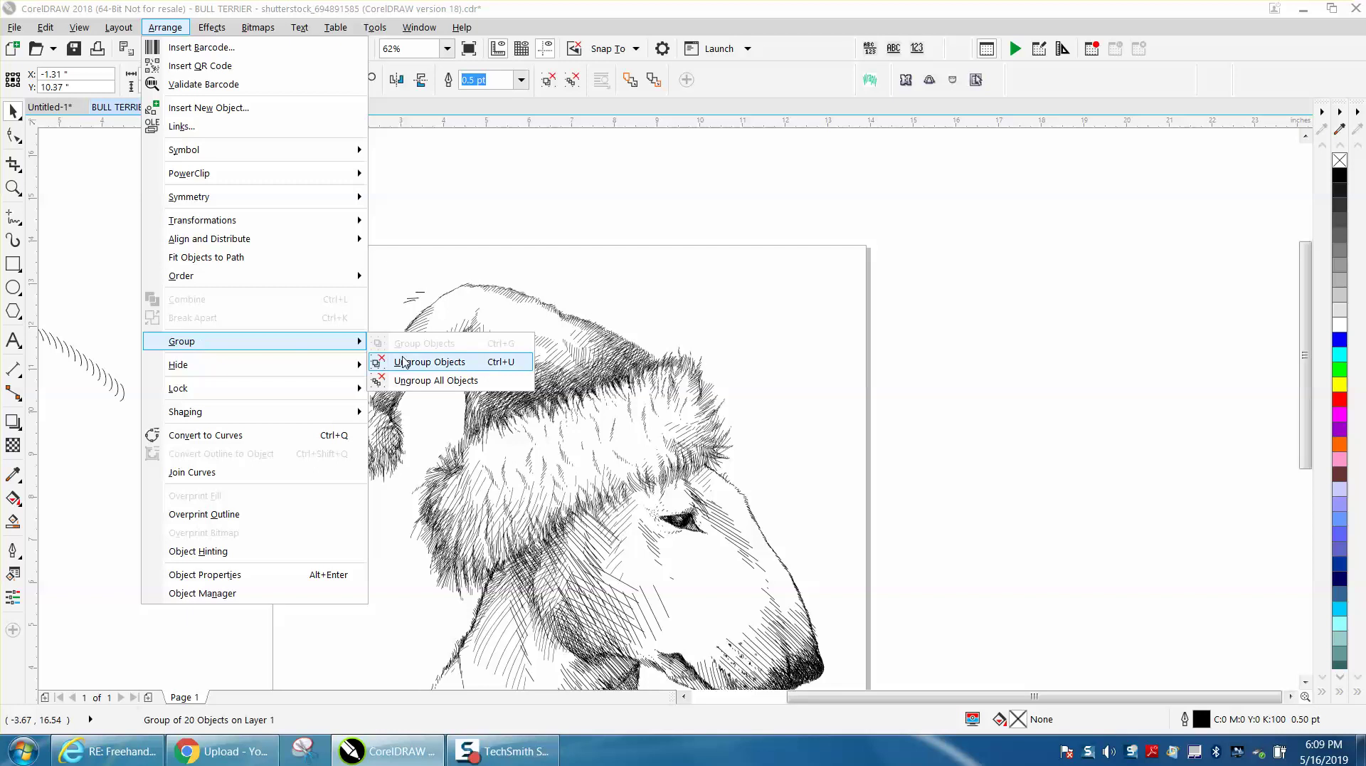
pyautogui.click(431, 361)
# Select one small stroke from the row and zoom in on it to 913%.
pyautogui.click(261, 333)
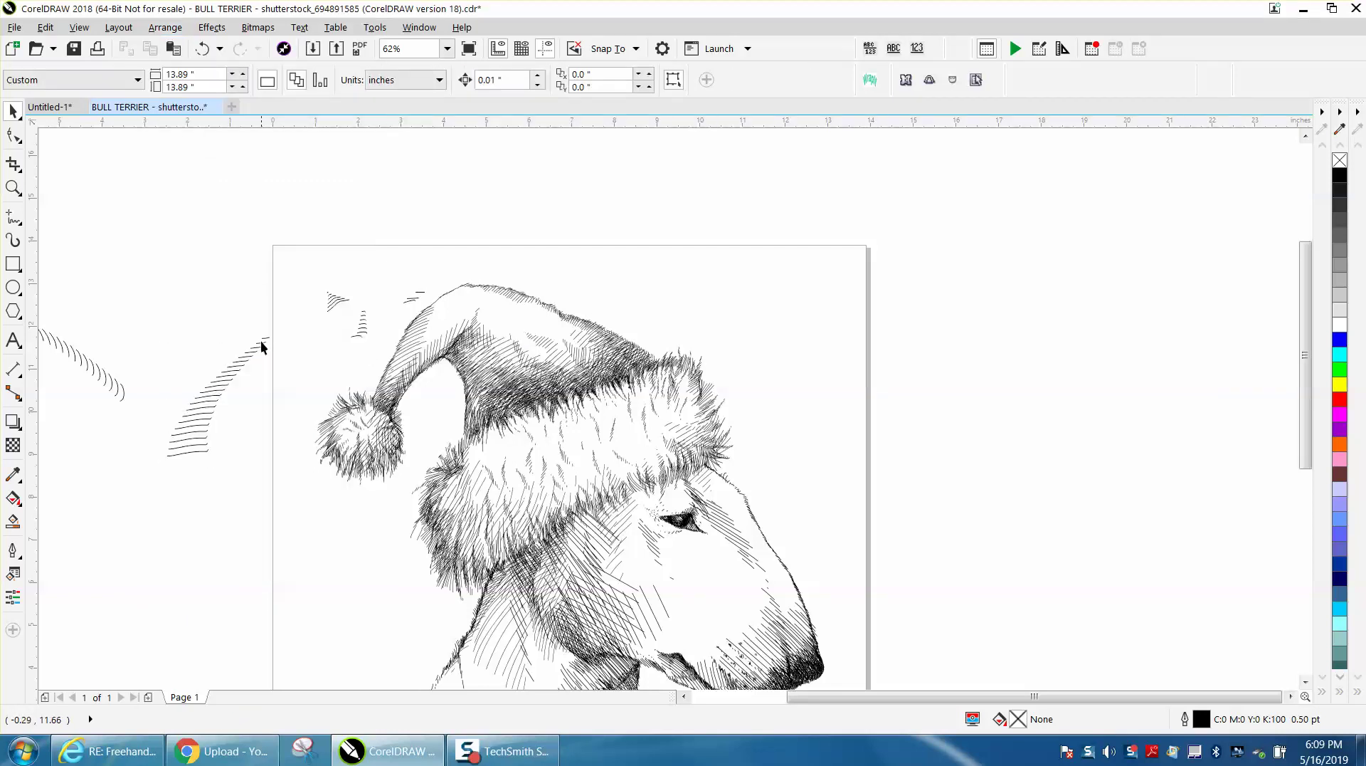
pyautogui.click(261, 344)
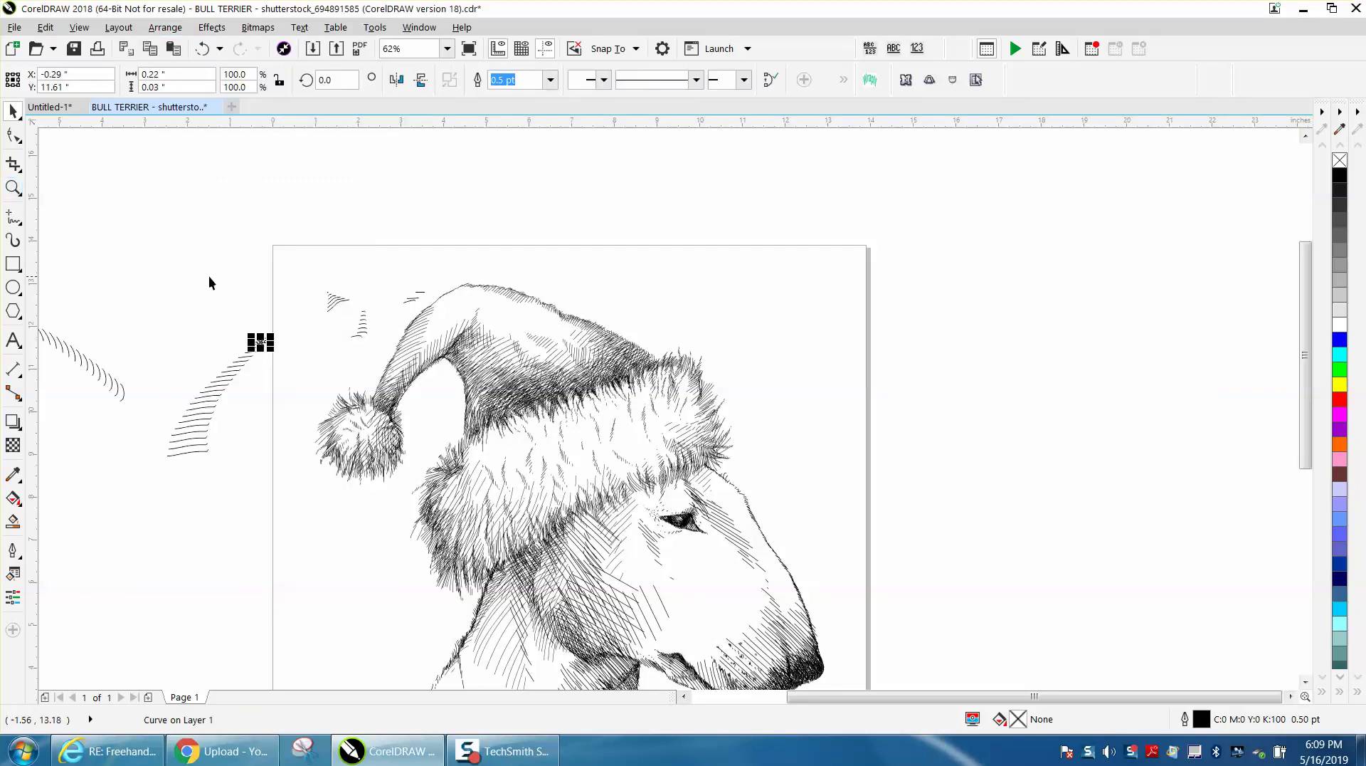
pyautogui.click(13, 188)
pyautogui.moveTo(229, 310); pyautogui.dragTo(327, 373)
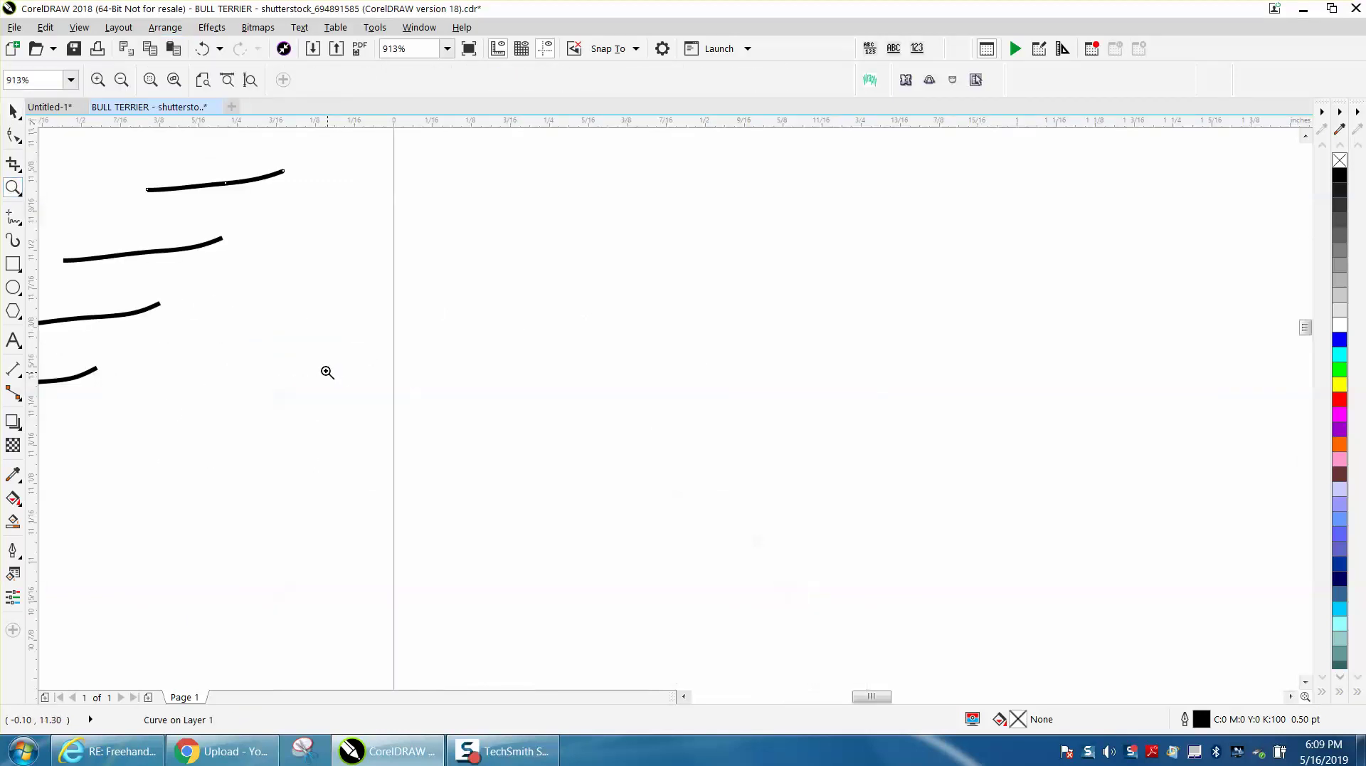
pyautogui.click(12, 134)
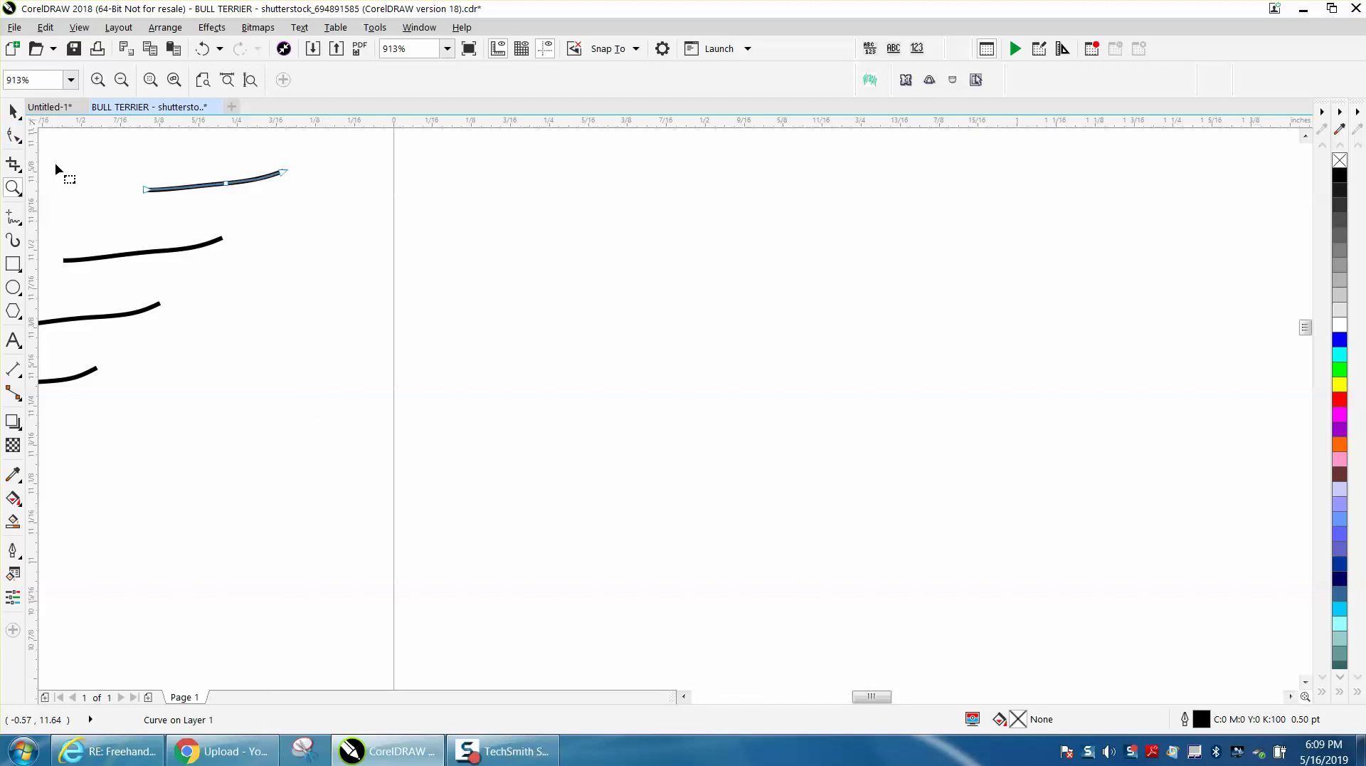
pyautogui.click(12, 112)
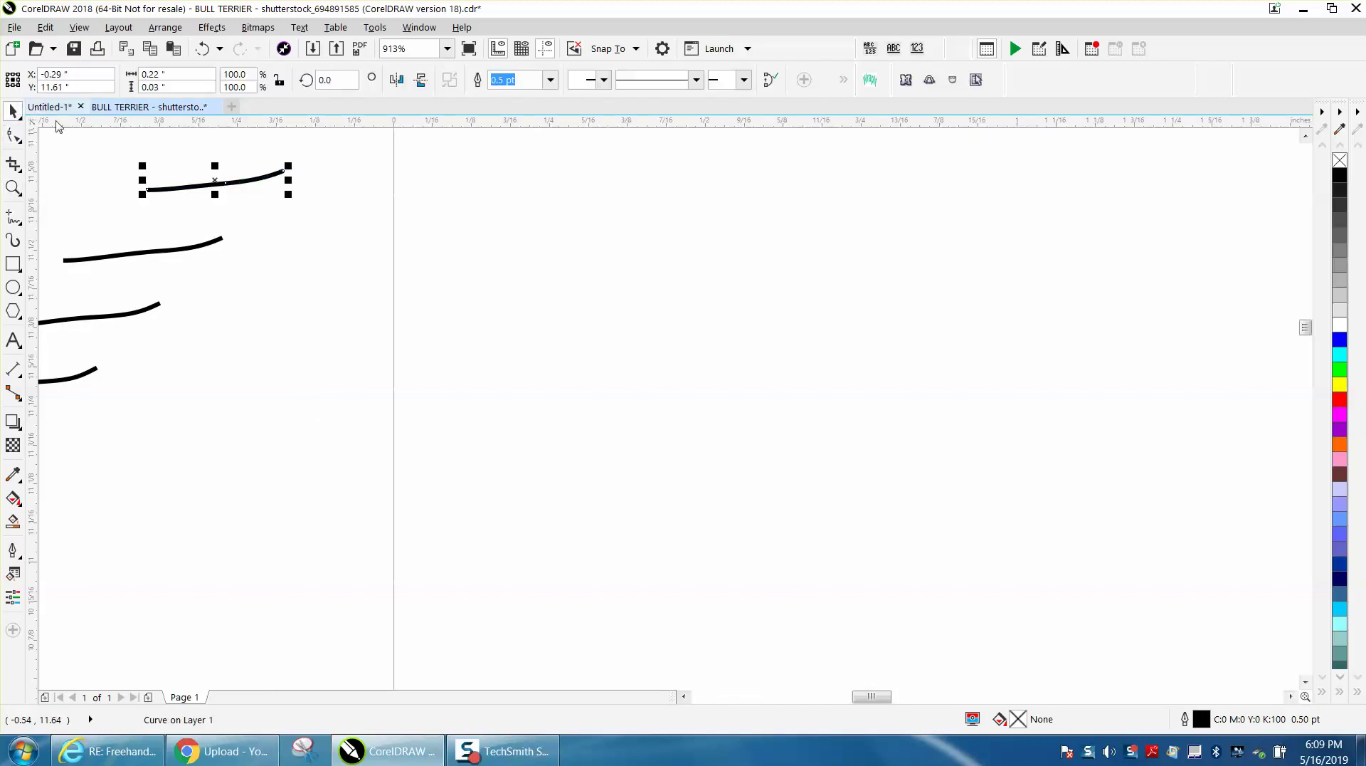
pyautogui.click(374, 27)
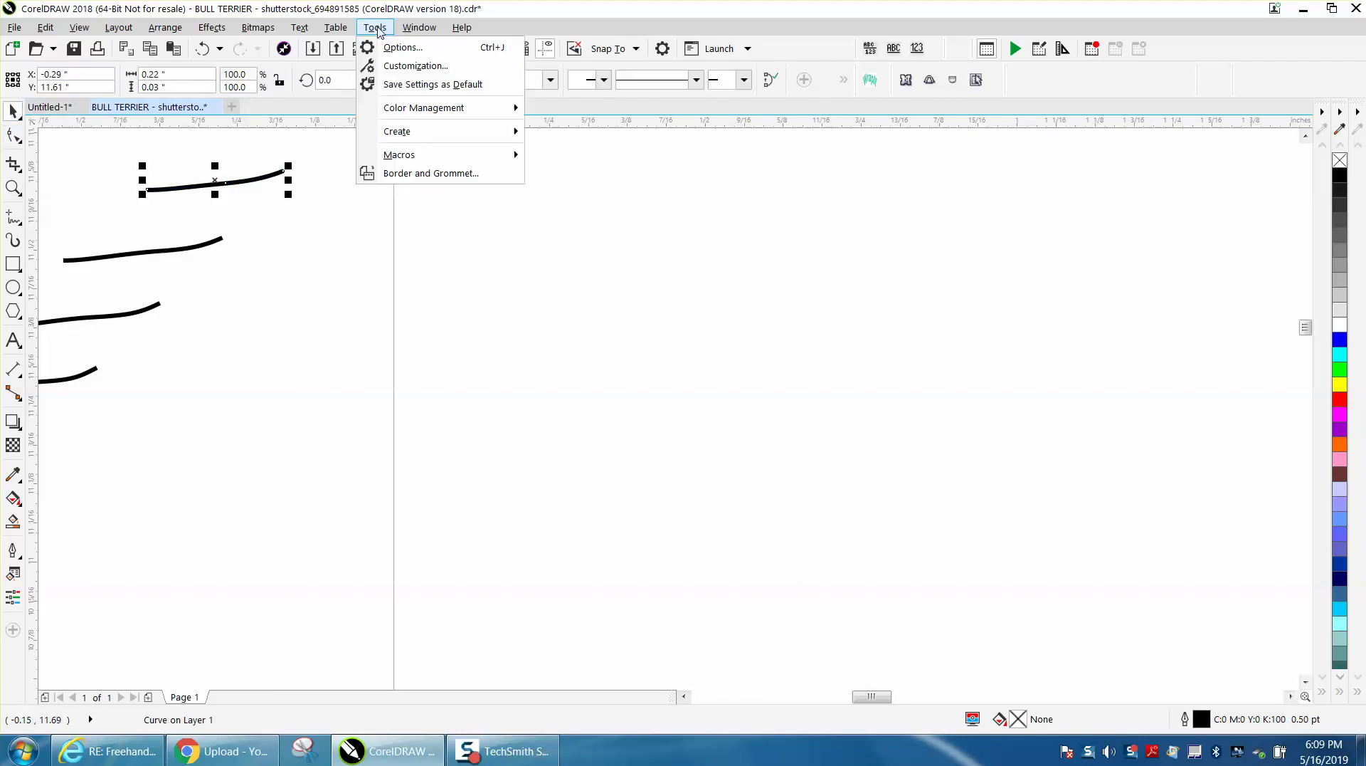
pyautogui.click(417, 69)
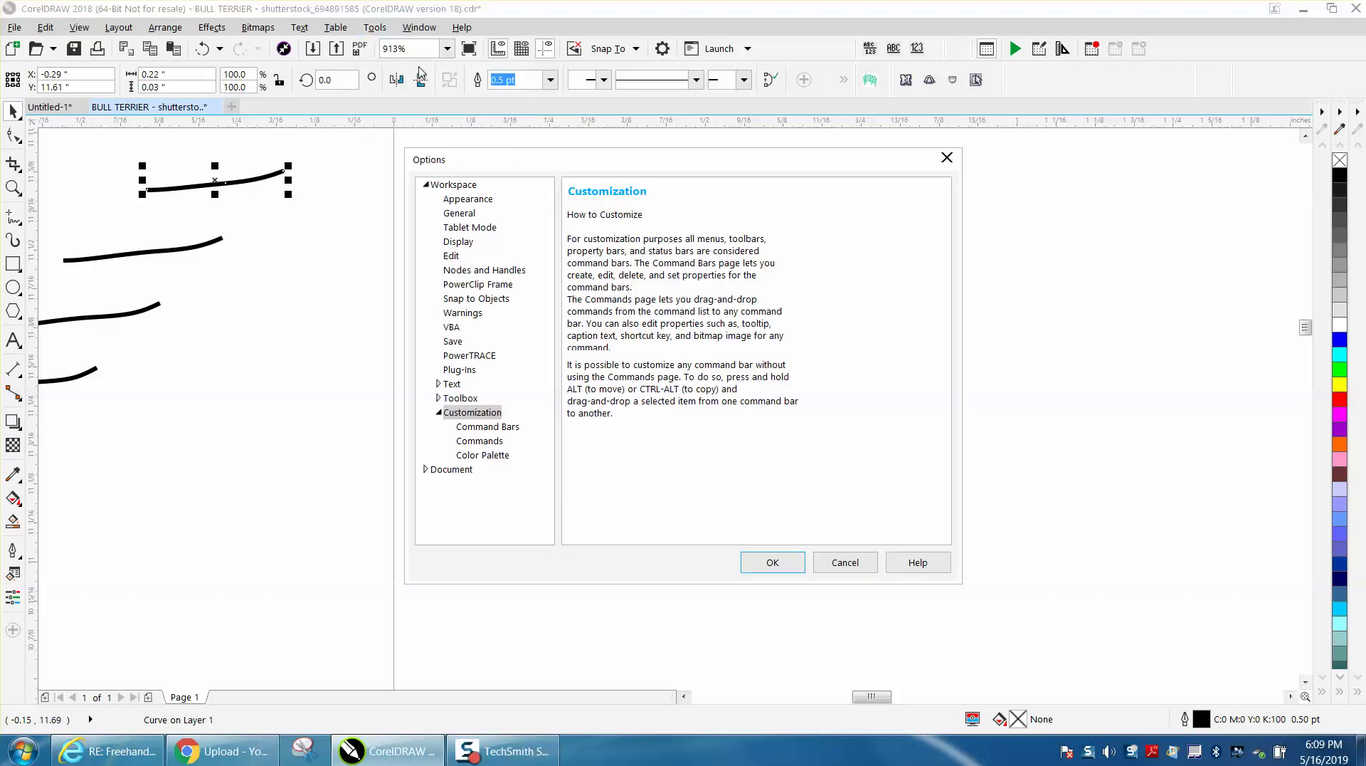
pyautogui.click(470, 242)
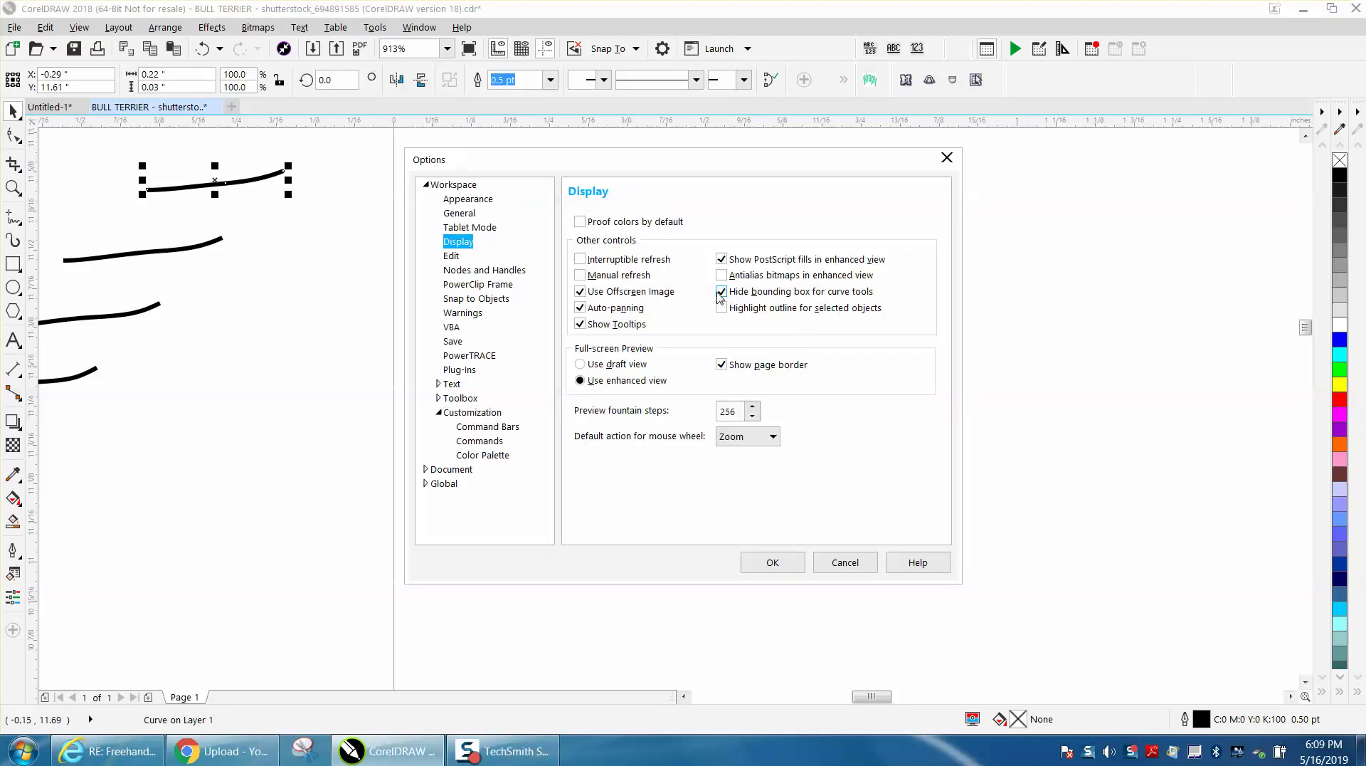
pyautogui.click(774, 562)
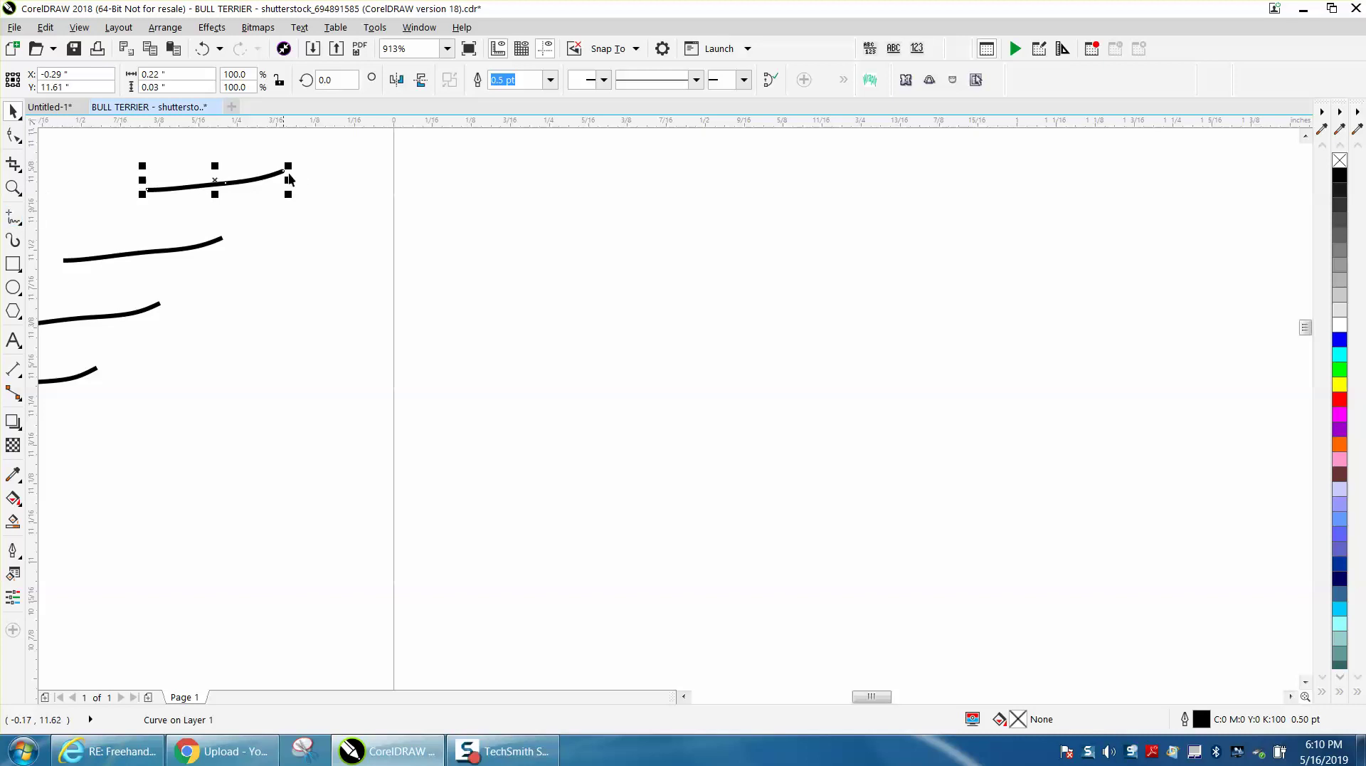
# Turn on 'Hide bounding box for curve tools' in the Display options and confirm.
pyautogui.click(375, 27)
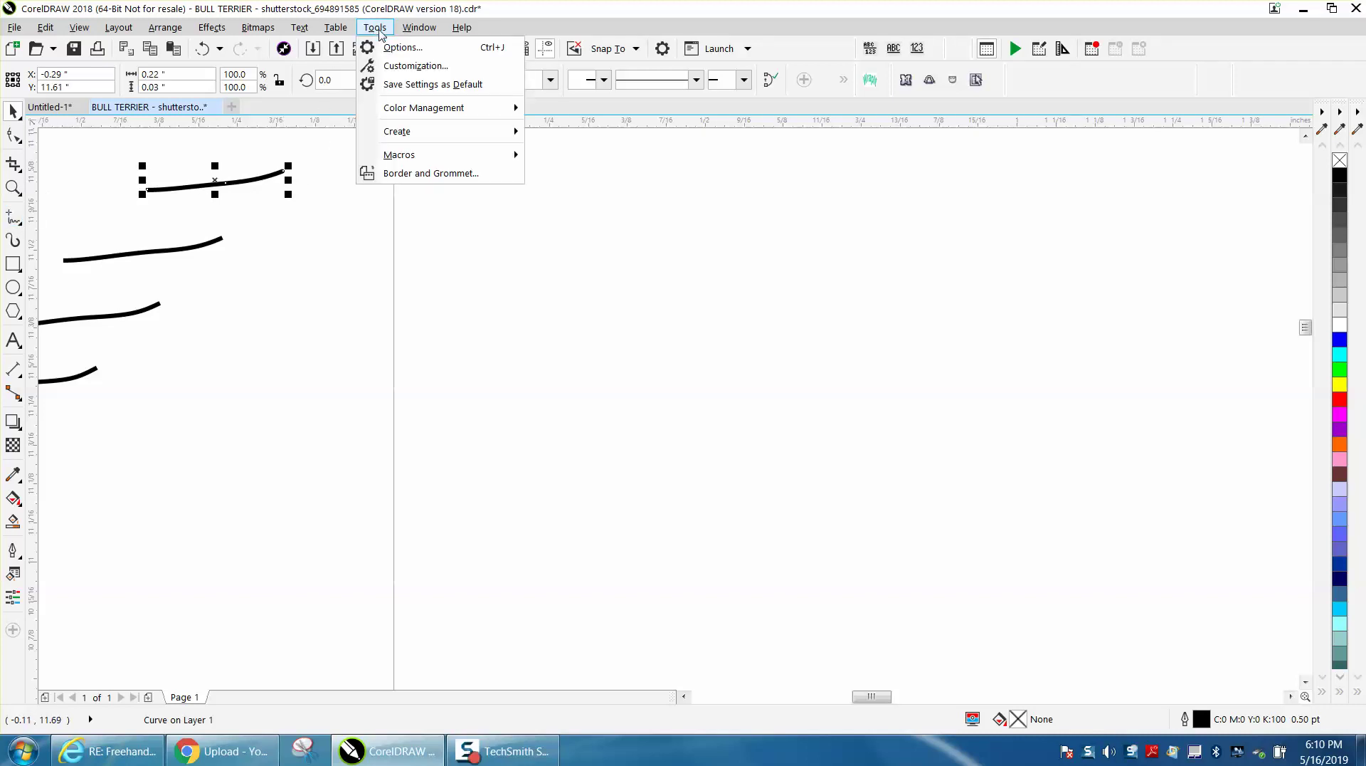
pyautogui.click(395, 66)
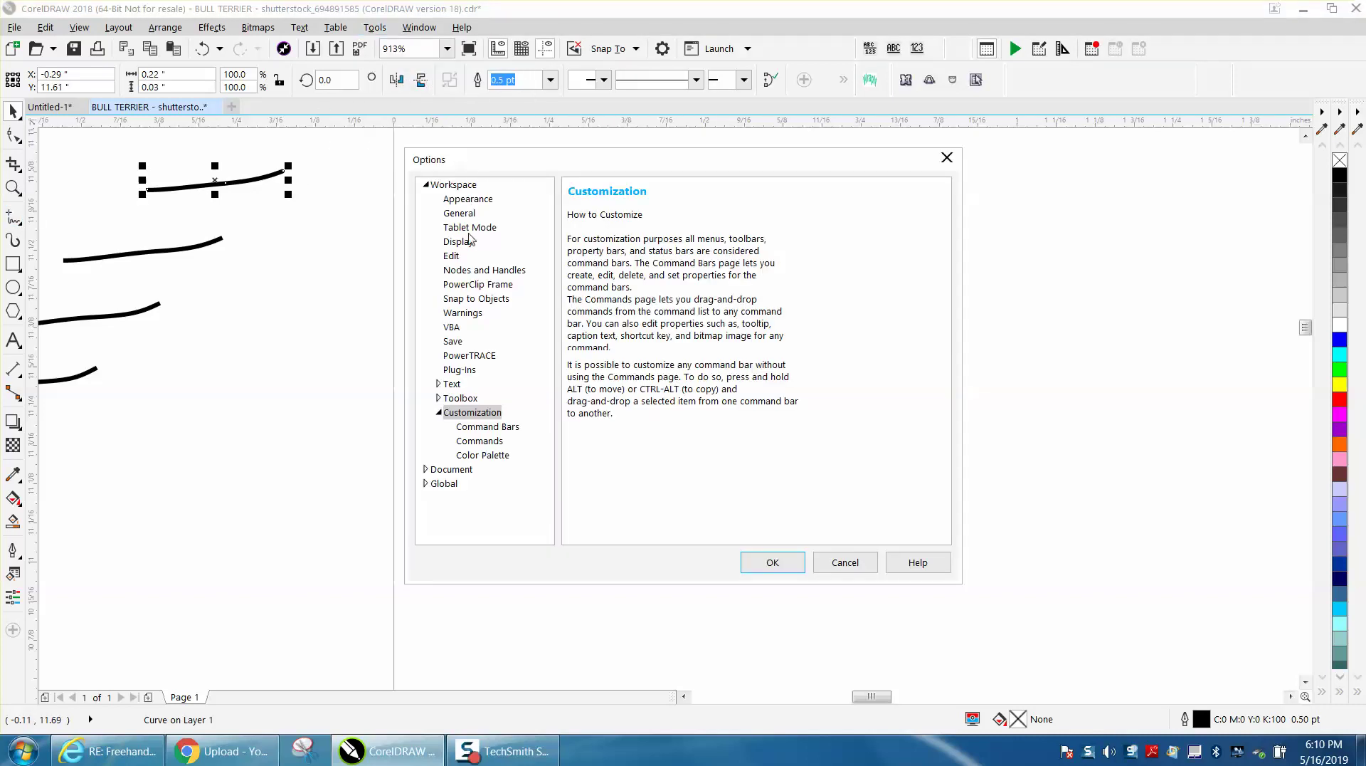
pyautogui.click(459, 242)
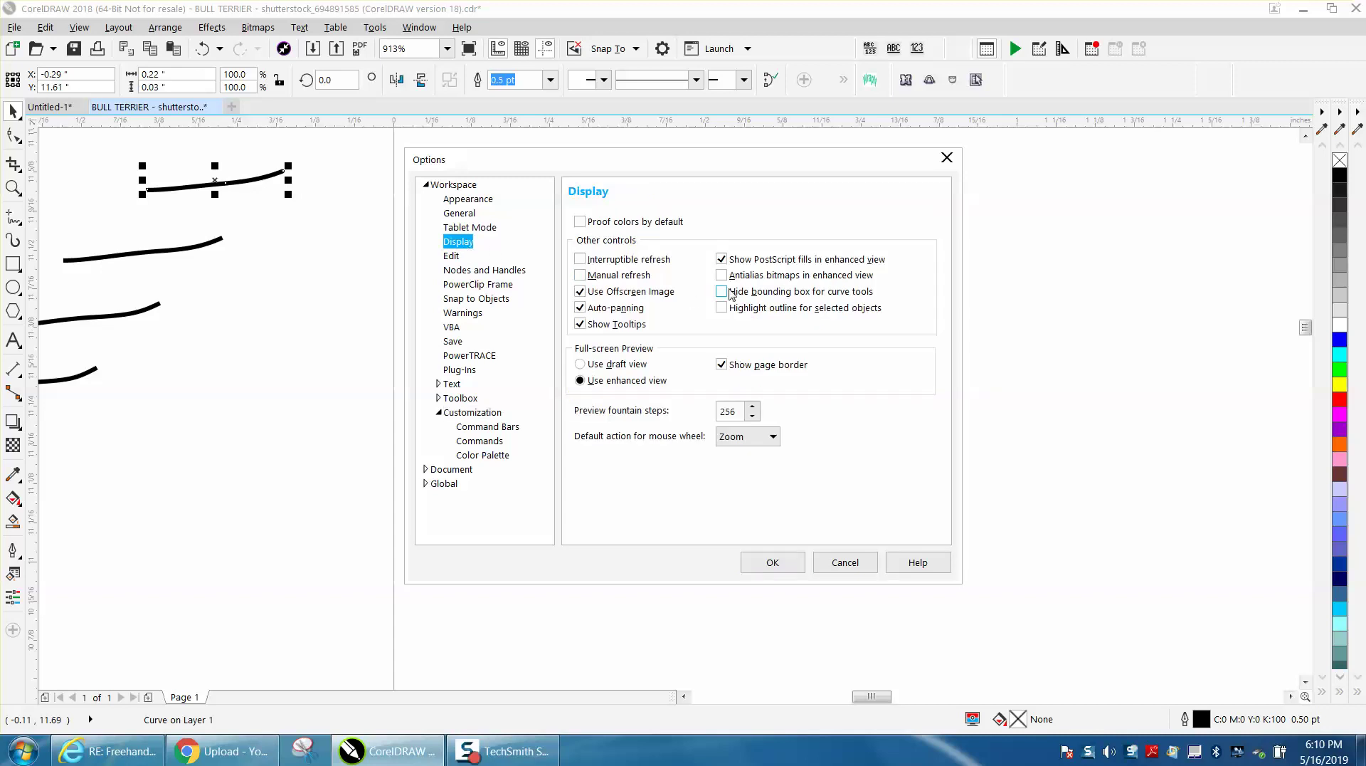
pyautogui.click(731, 292)
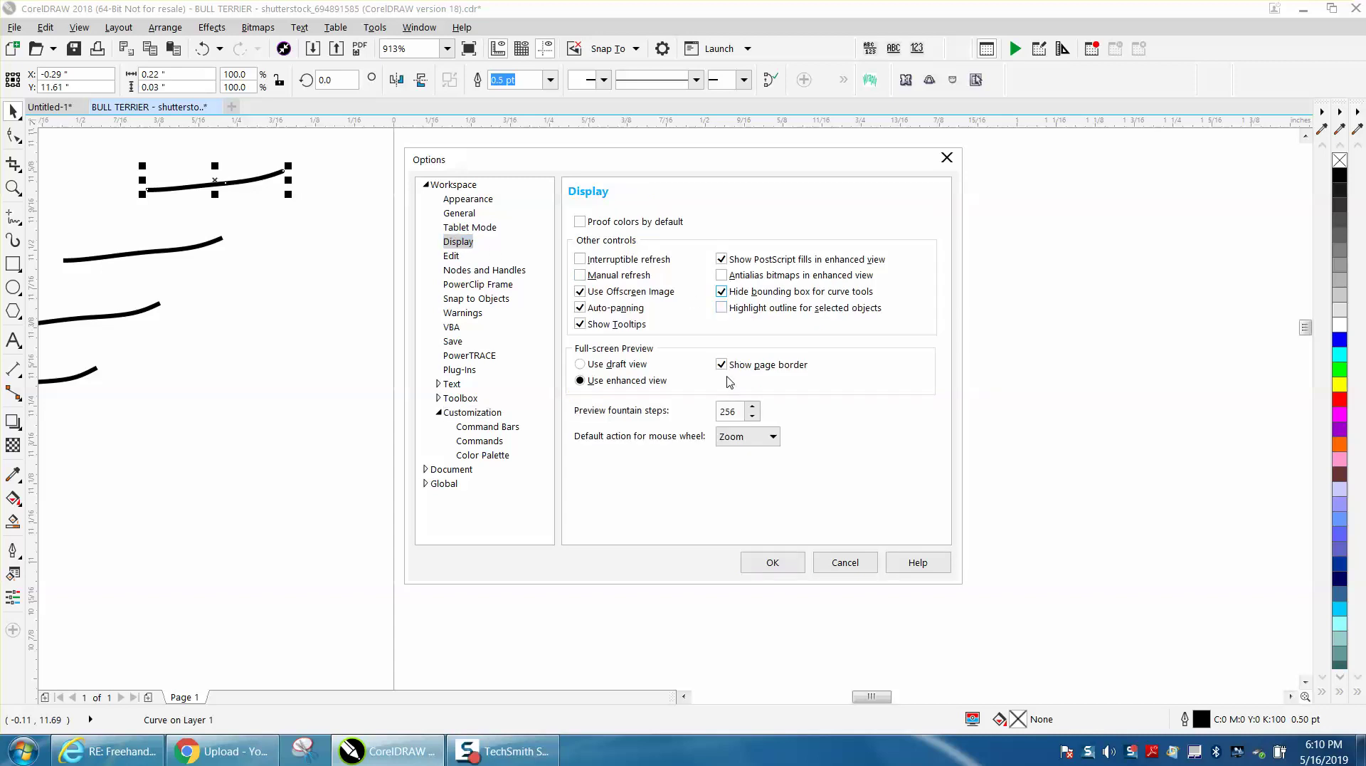
pyautogui.click(773, 563)
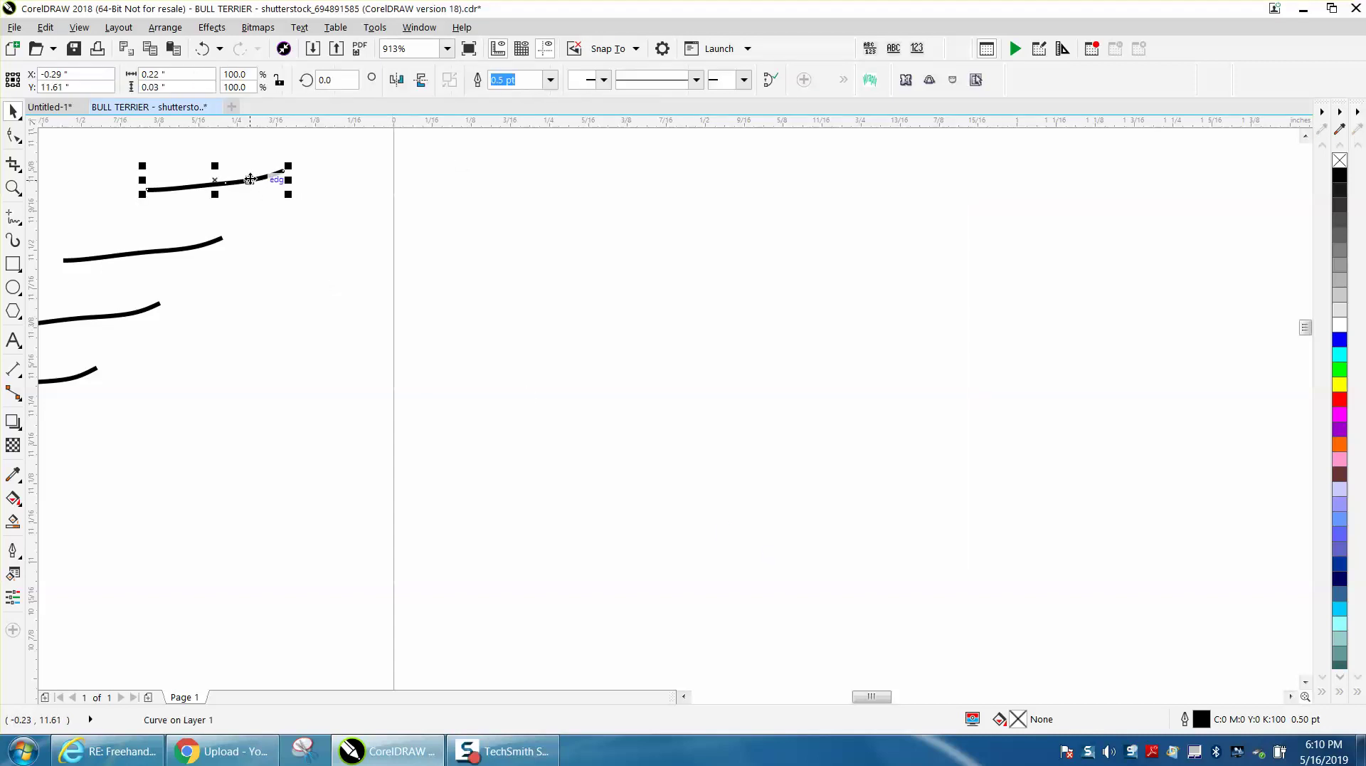
# Freehand-draw a short stroke right of the second line, deselect it, and zoom out to 62%.
pyautogui.click(9, 219)
pyautogui.moveTo(269, 242); pyautogui.dragTo(377, 235)
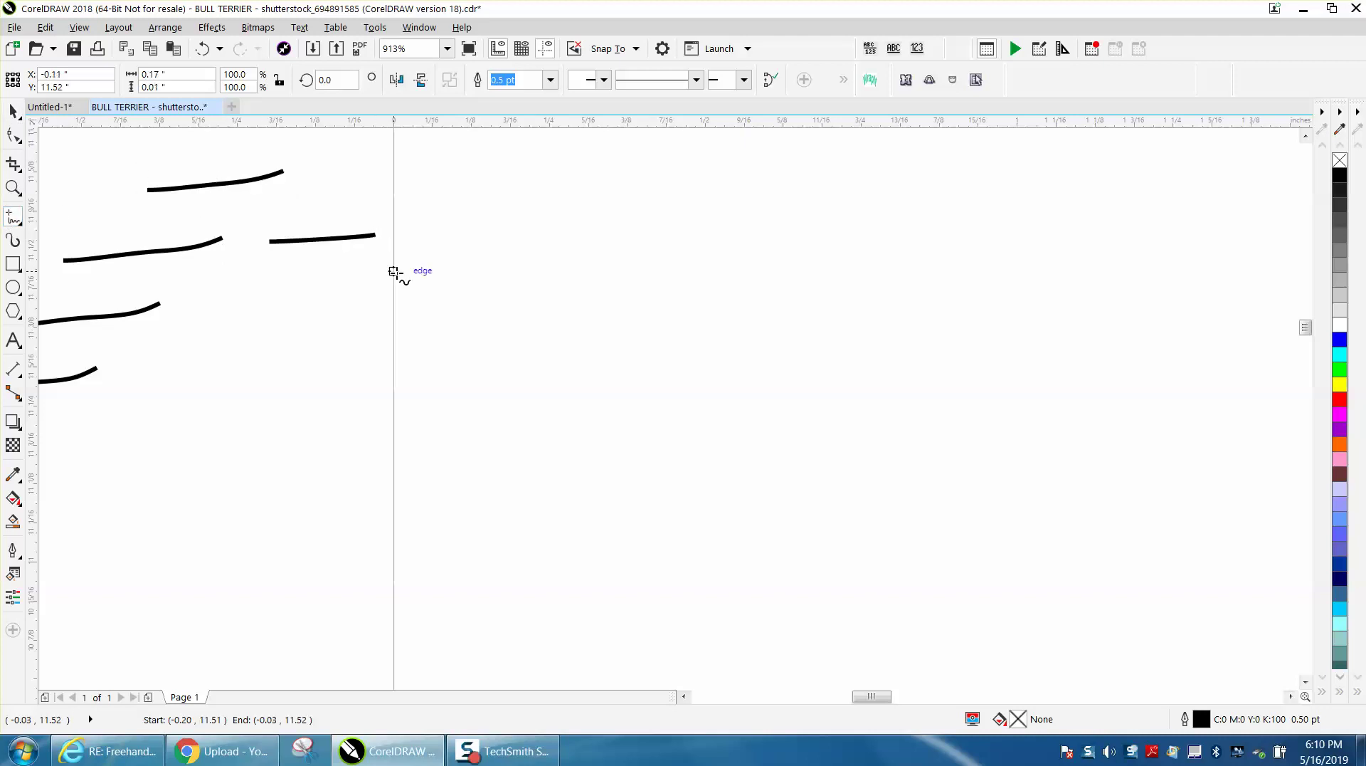
pyautogui.click(13, 111)
pyautogui.scroll(-2, 442, 208)
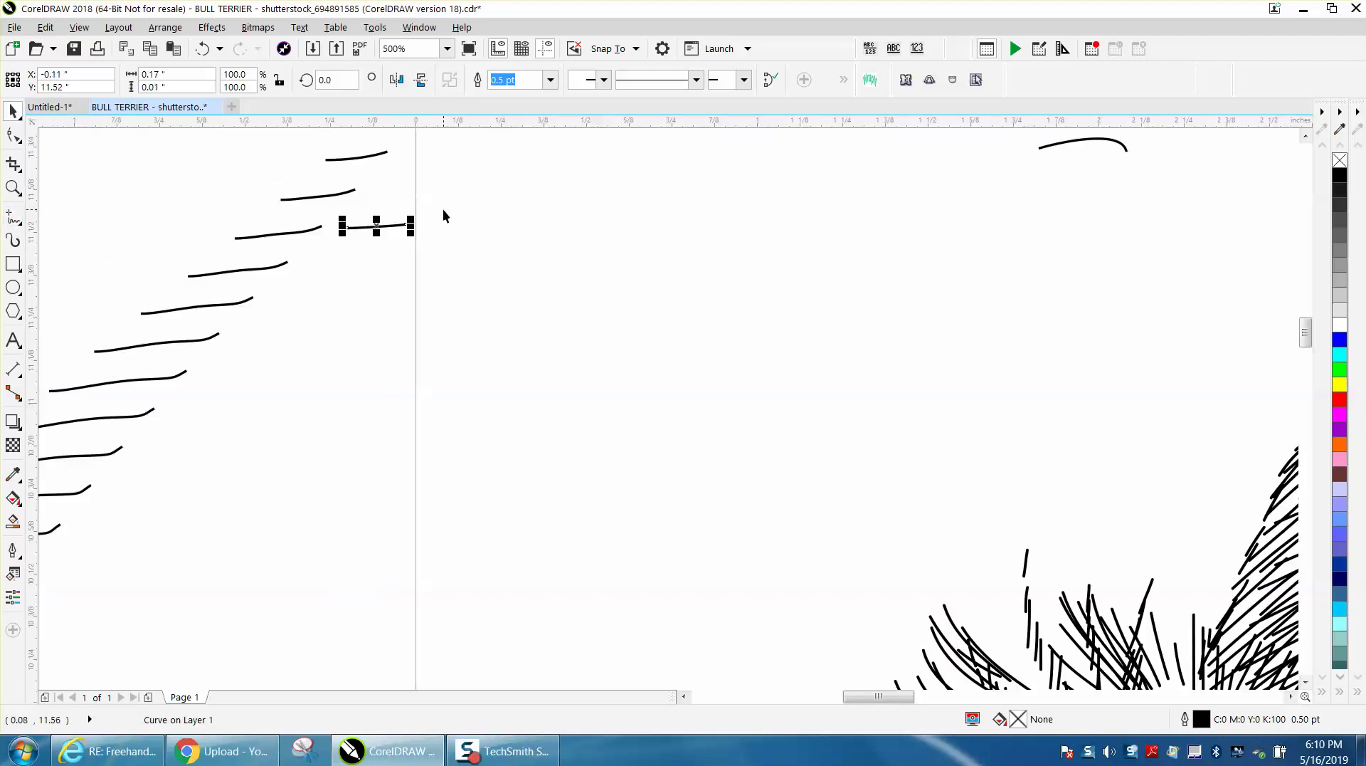
pyautogui.click(453, 196)
pyautogui.scroll(-4, 453, 196)
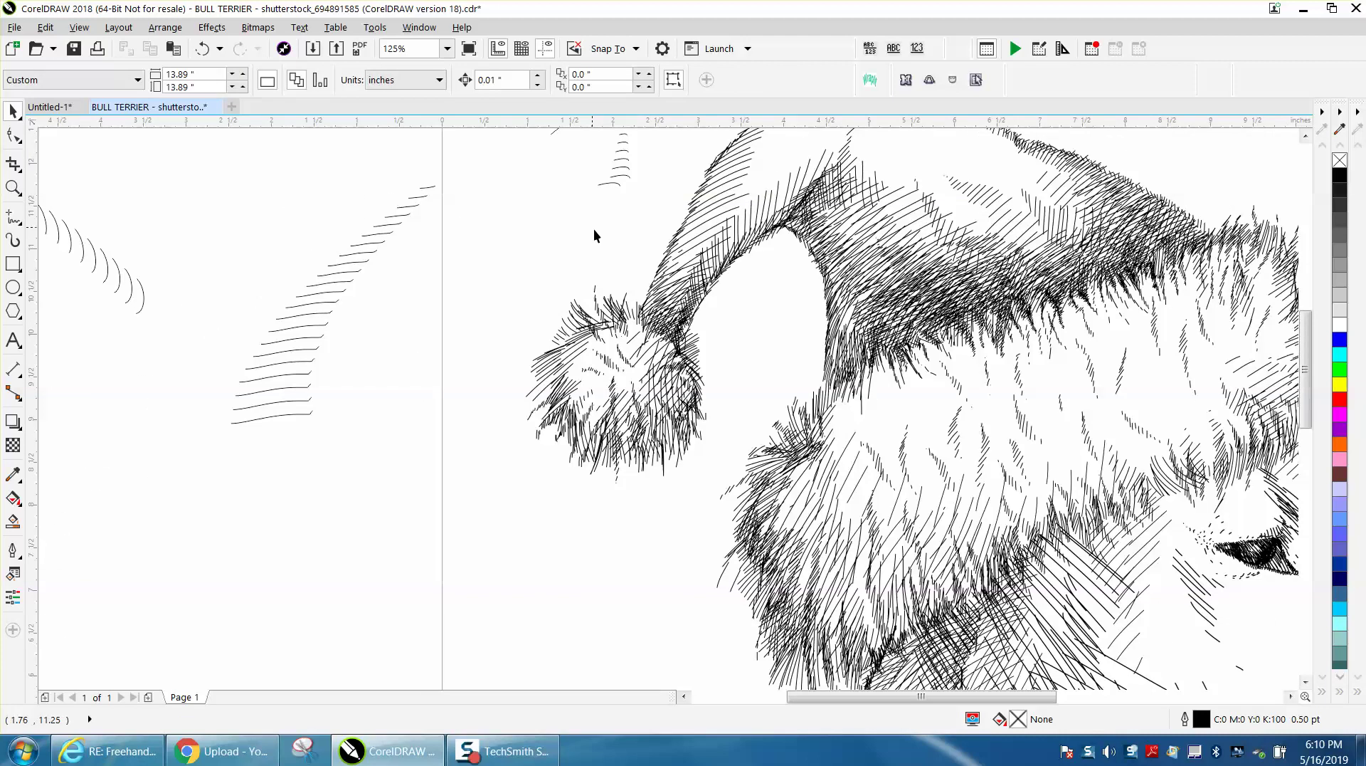
pyautogui.scroll(-2, 556, 240)
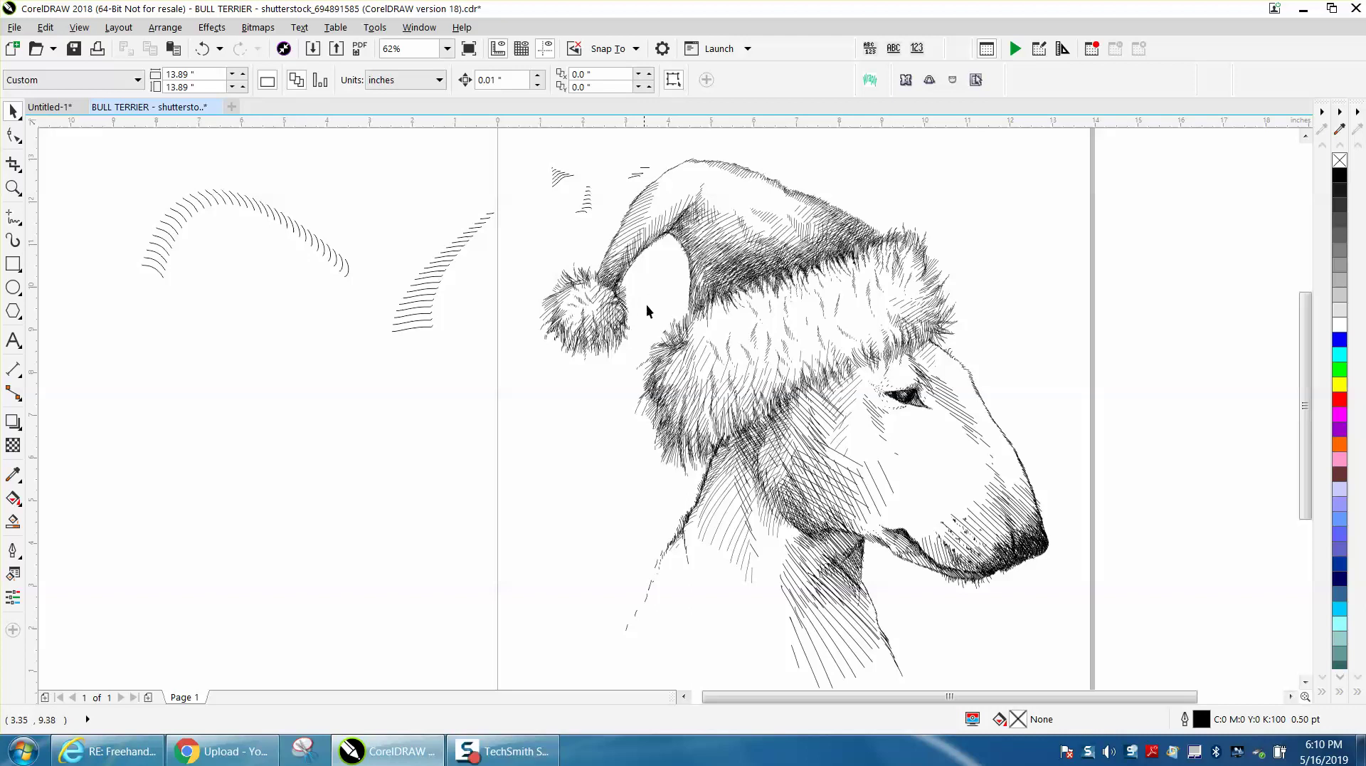
pyautogui.click(12, 188)
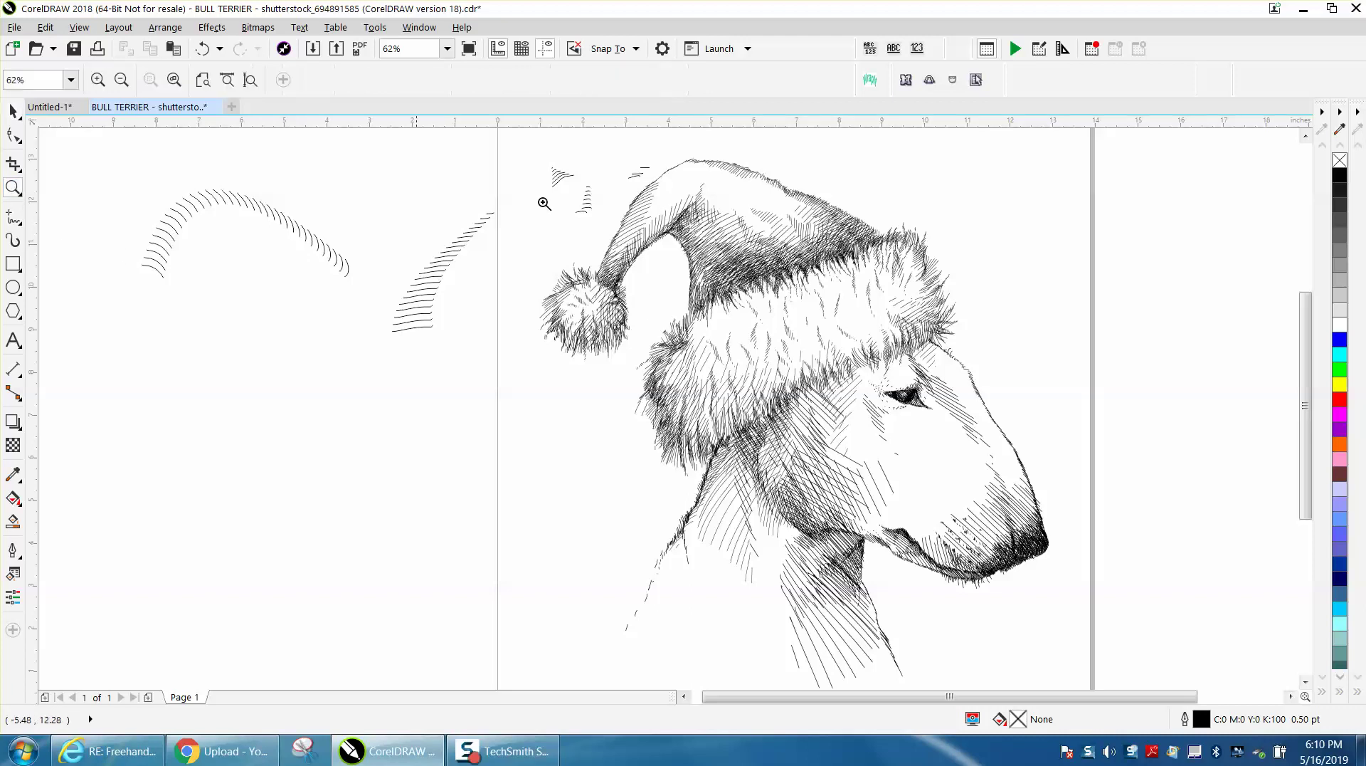
pyautogui.moveTo(618, 198); pyautogui.dragTo(755, 268)
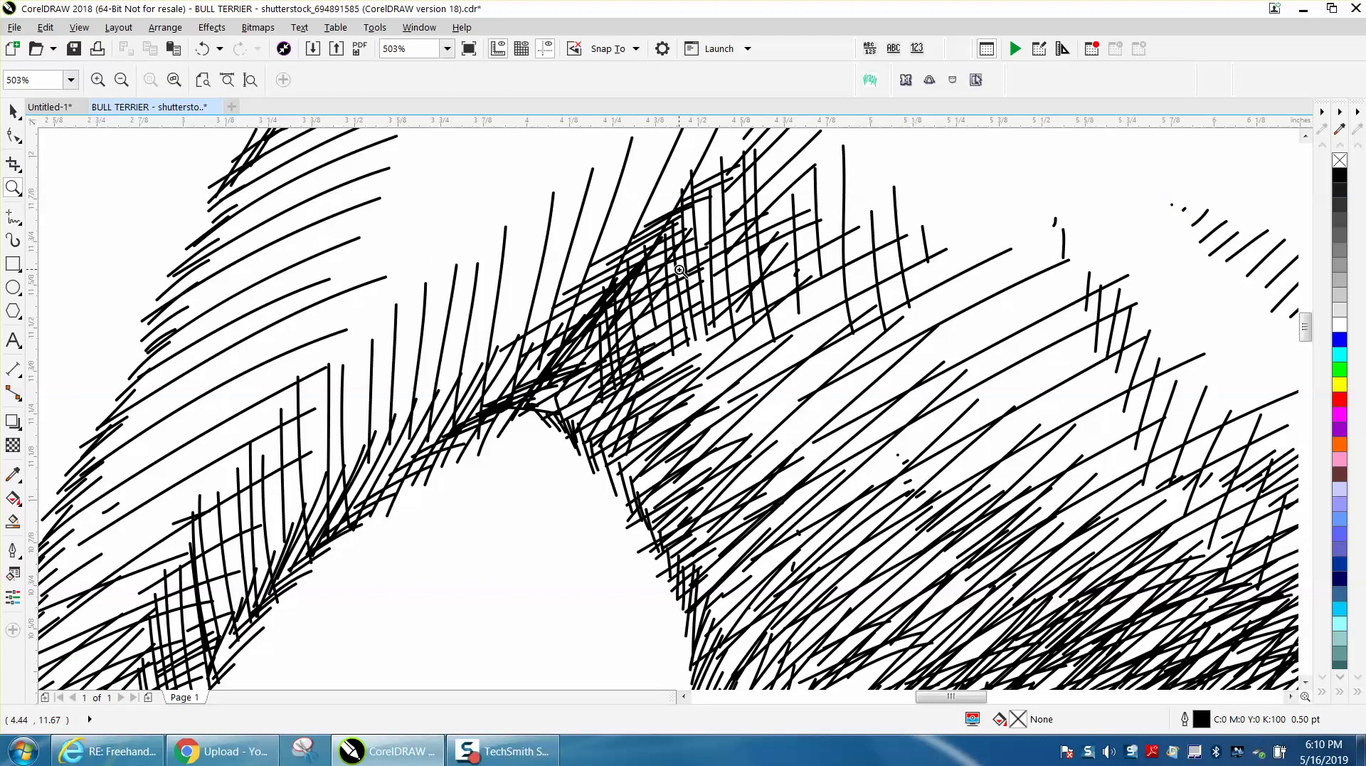
pyautogui.rightClick(417, 306)
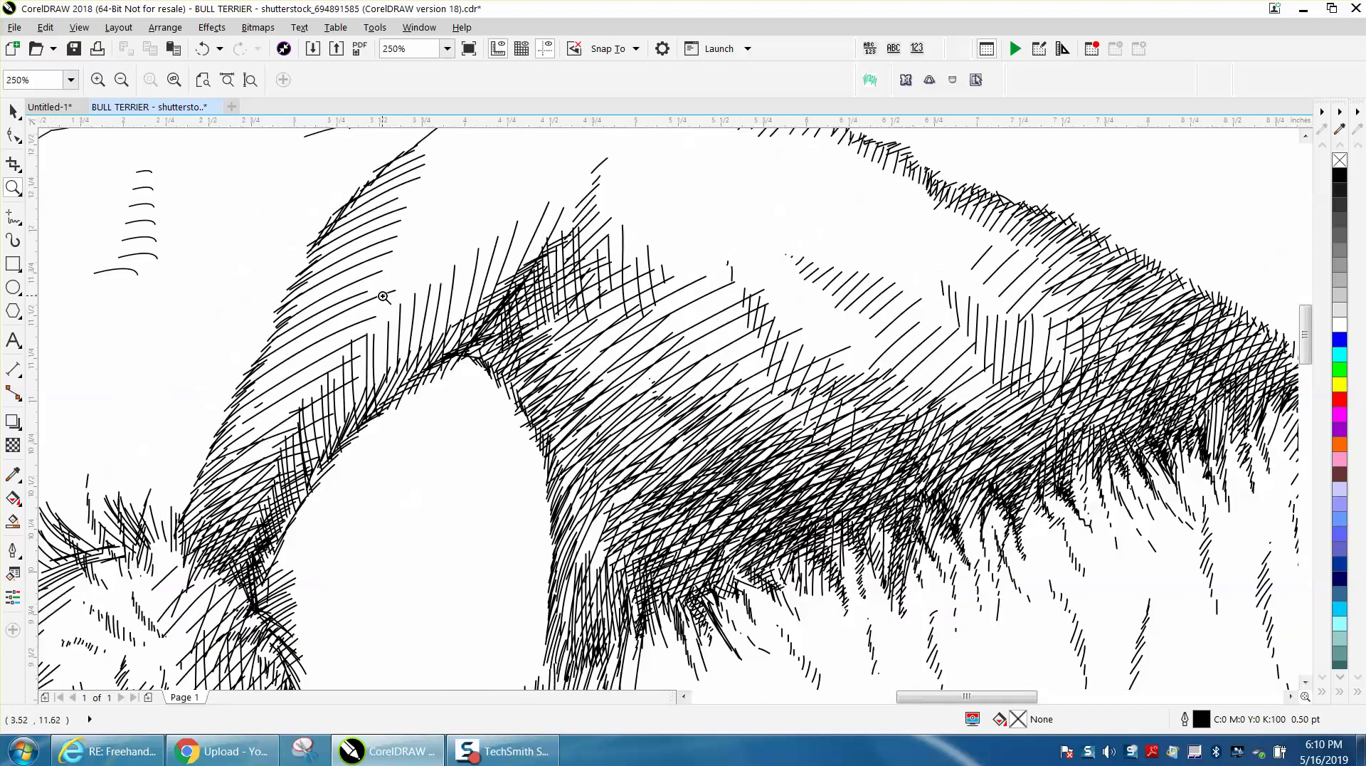
pyautogui.rightClick(382, 295)
pyautogui.rightClick(382, 295)
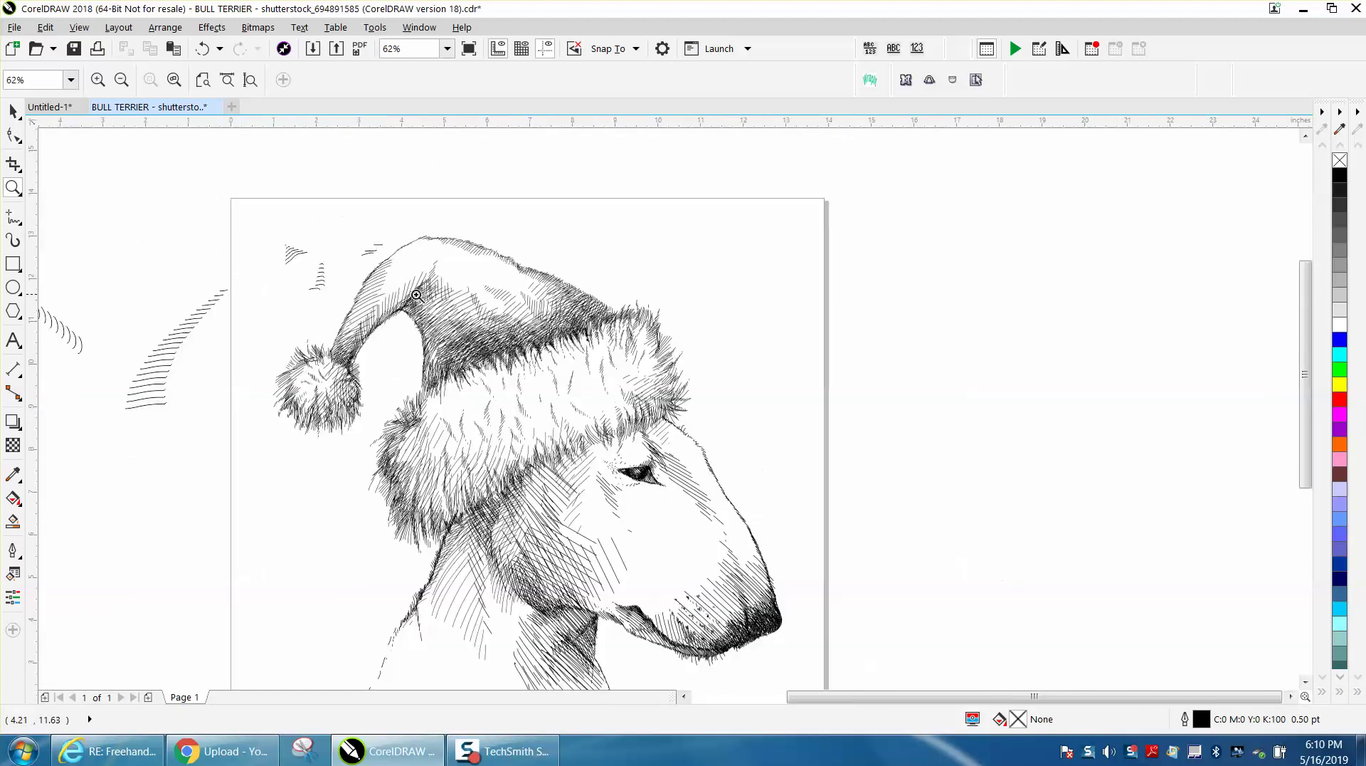
pyautogui.rightClick(427, 297)
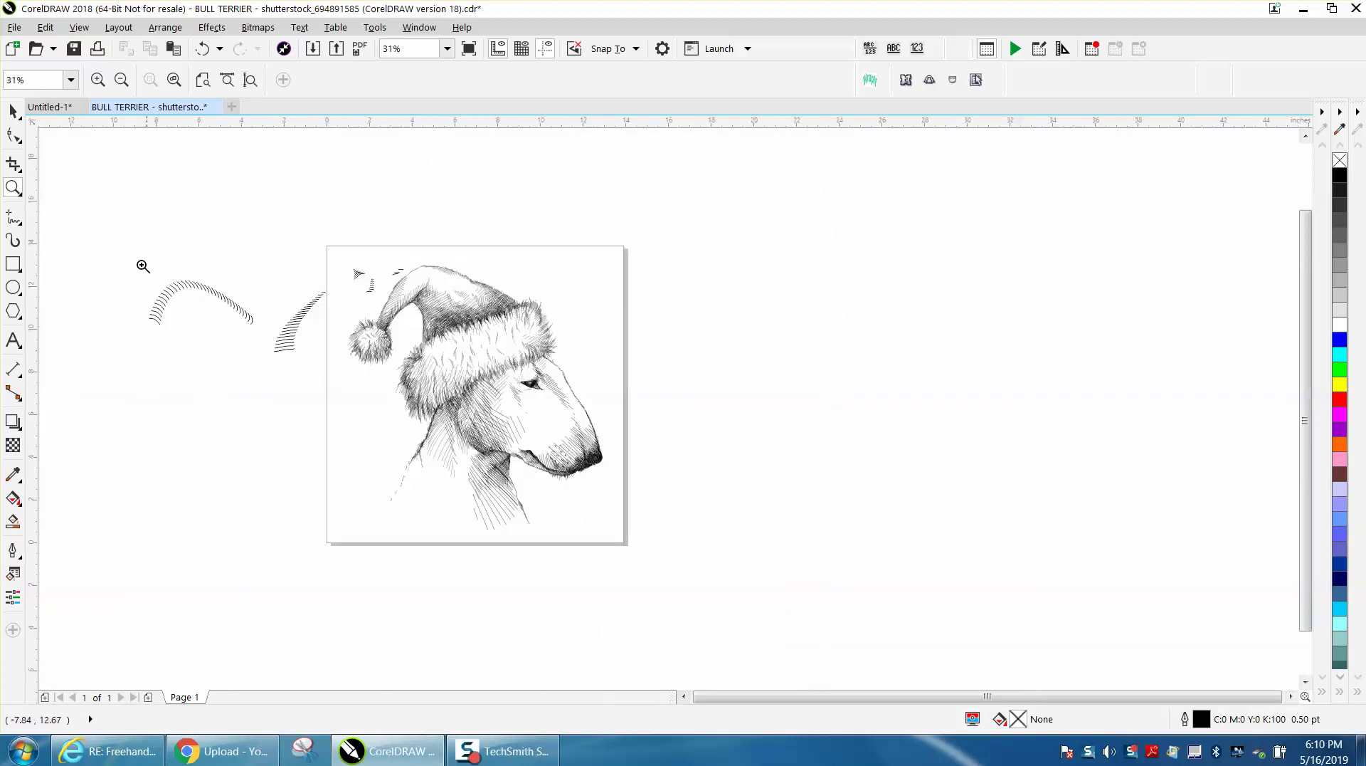
pyautogui.moveTo(143, 268); pyautogui.dragTo(367, 349)
pyautogui.rightClick(391, 342)
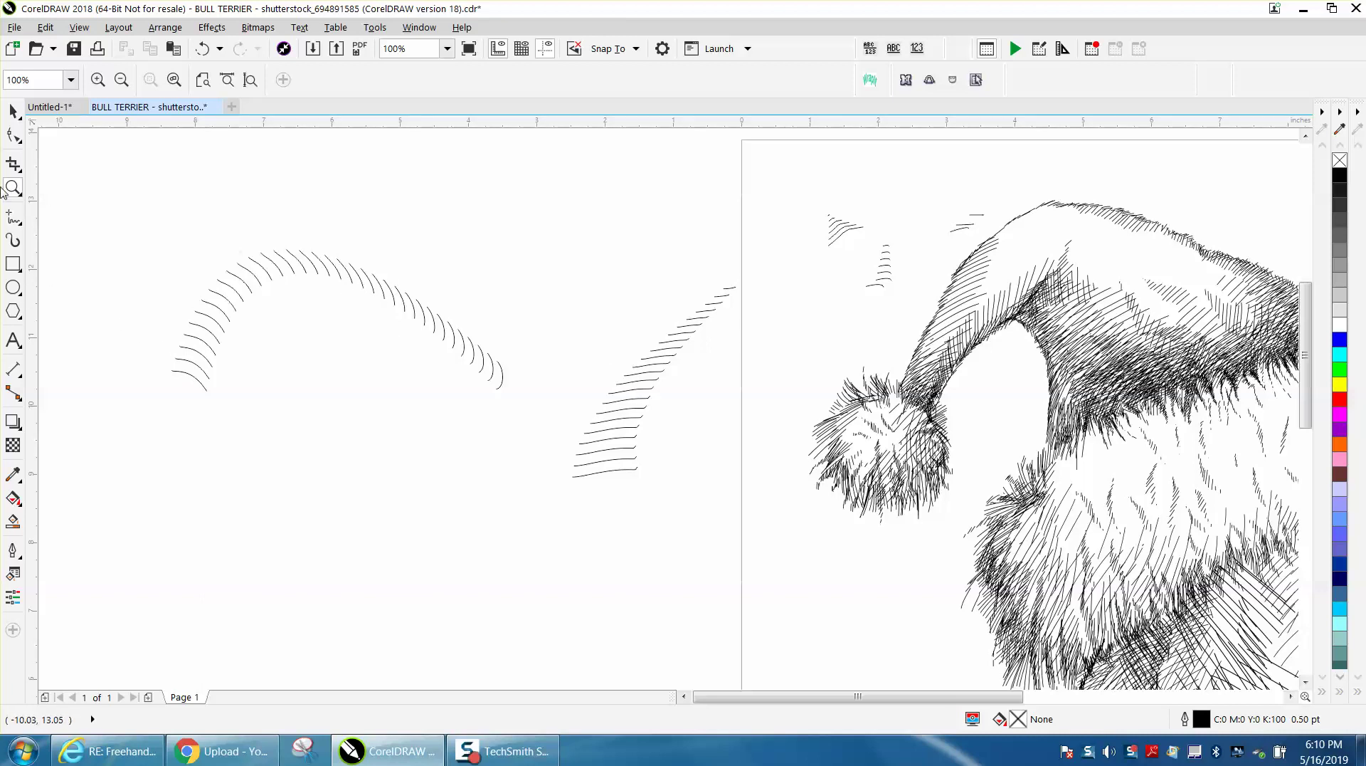
# Draw a long arching curve below the stroke rows with the 3-Point Curve tool.
pyautogui.click(19, 222)
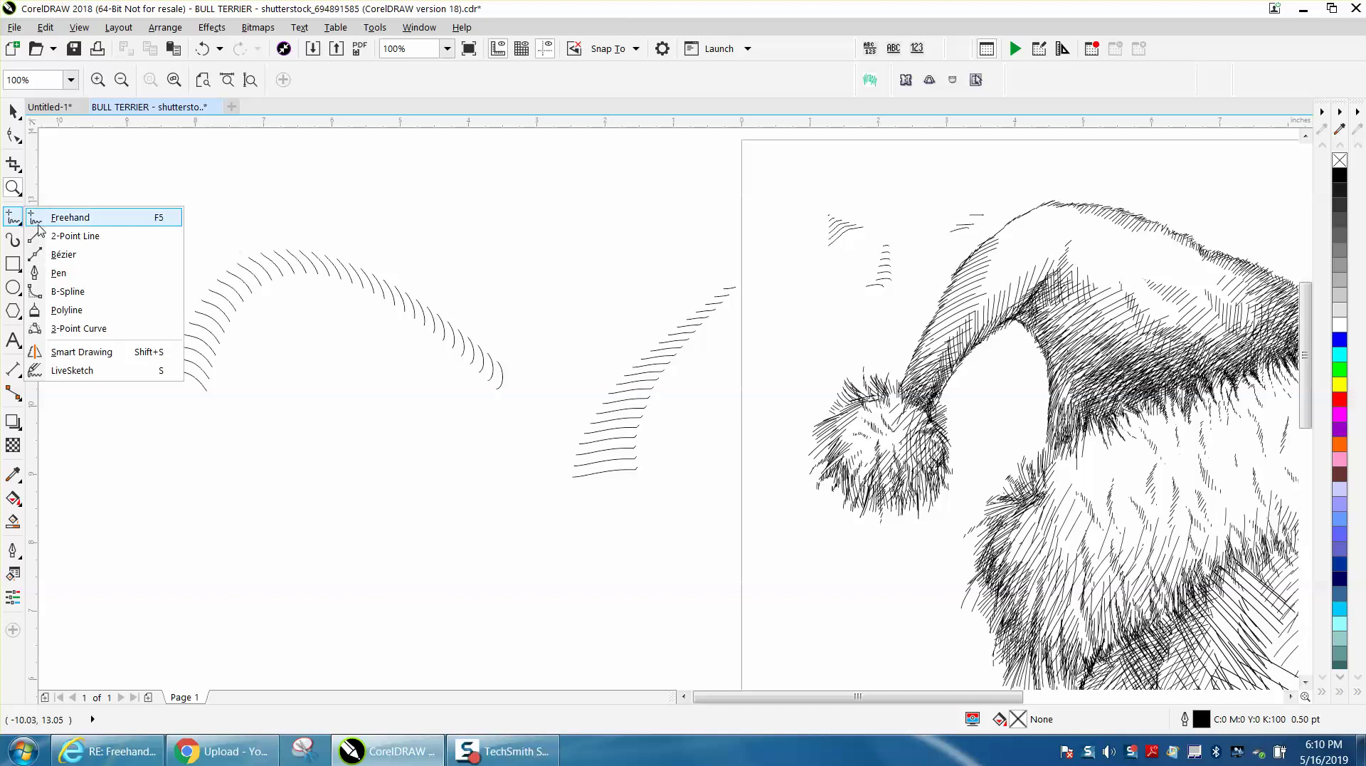
pyautogui.click(69, 329)
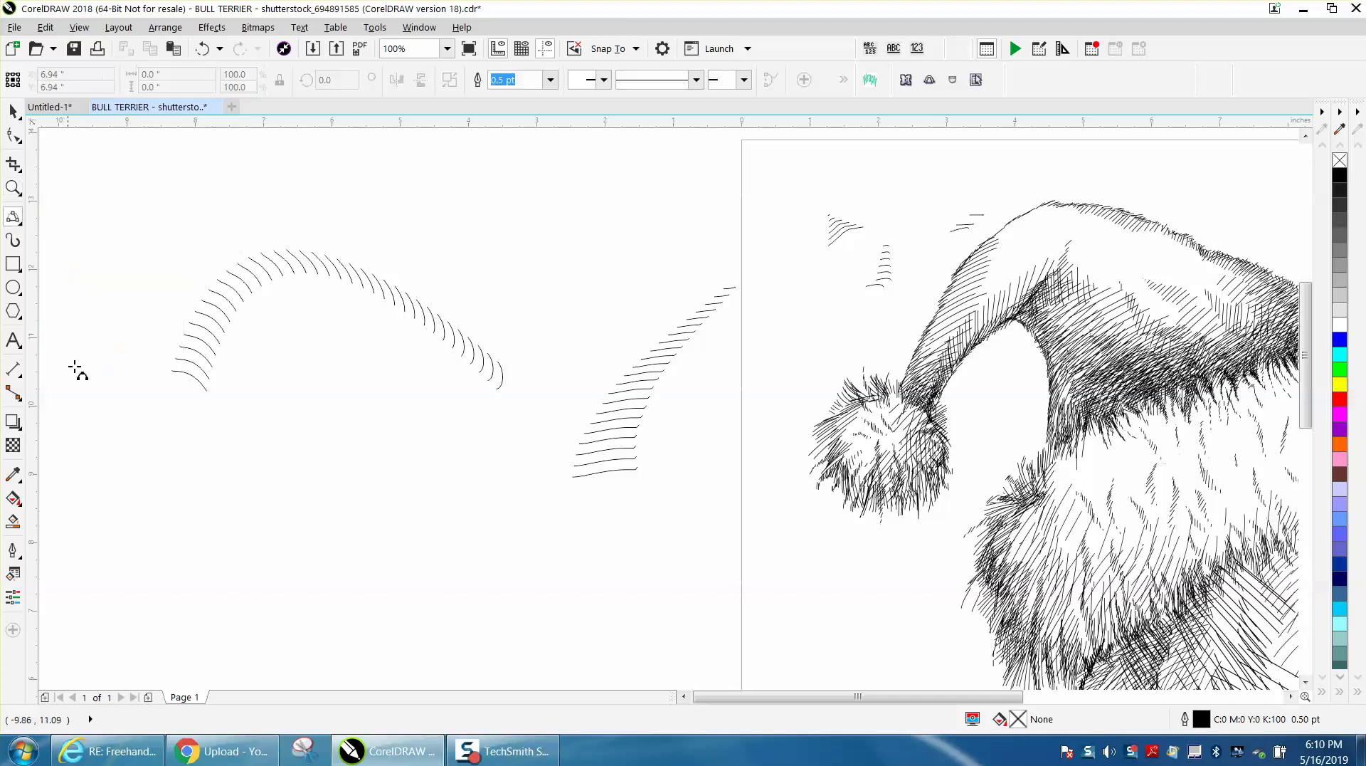
pyautogui.moveTo(201, 557)
pyautogui.mouseDown()
pyautogui.moveTo(201, 532)
pyautogui.moveTo(265, 458)
pyautogui.moveTo(524, 564)
pyautogui.moveTo(494, 561)
pyautogui.moveTo(427, 511)
pyautogui.mouseUp()
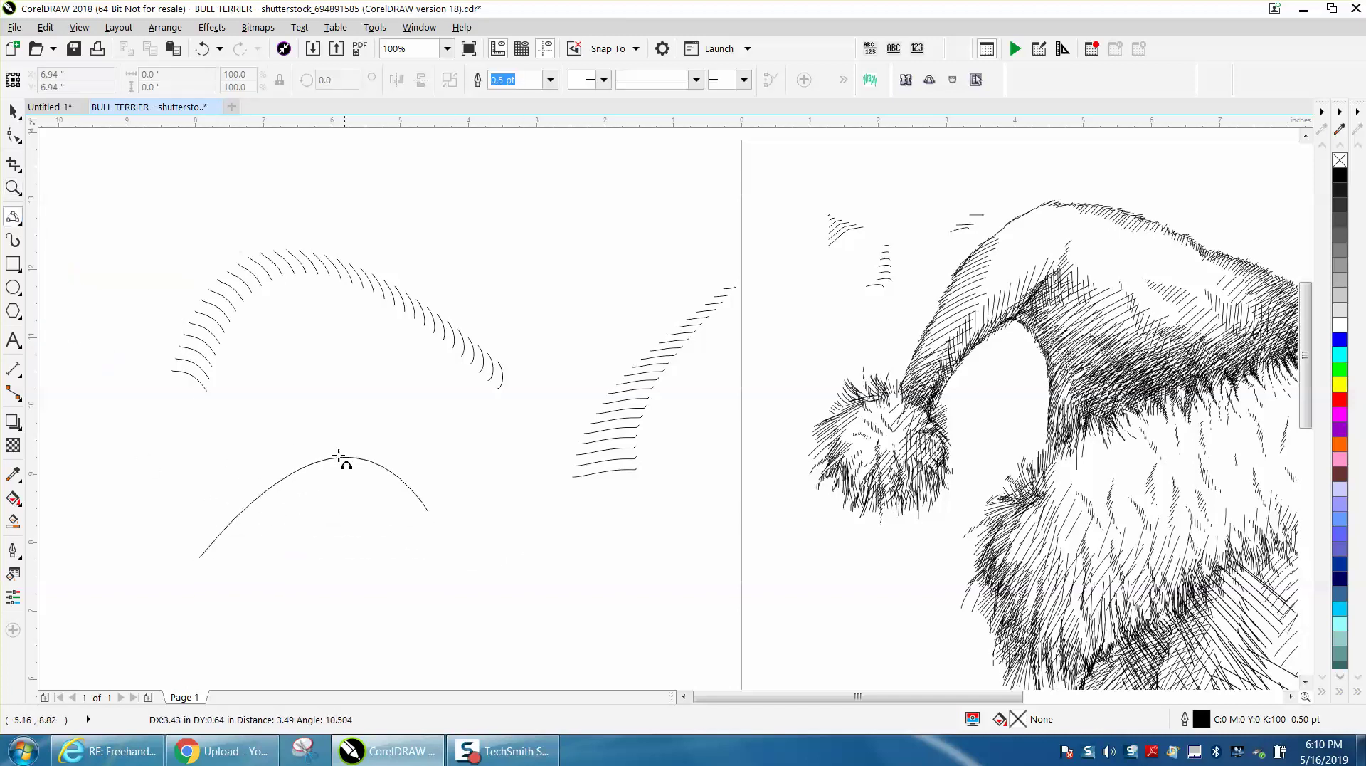
pyautogui.click(289, 472)
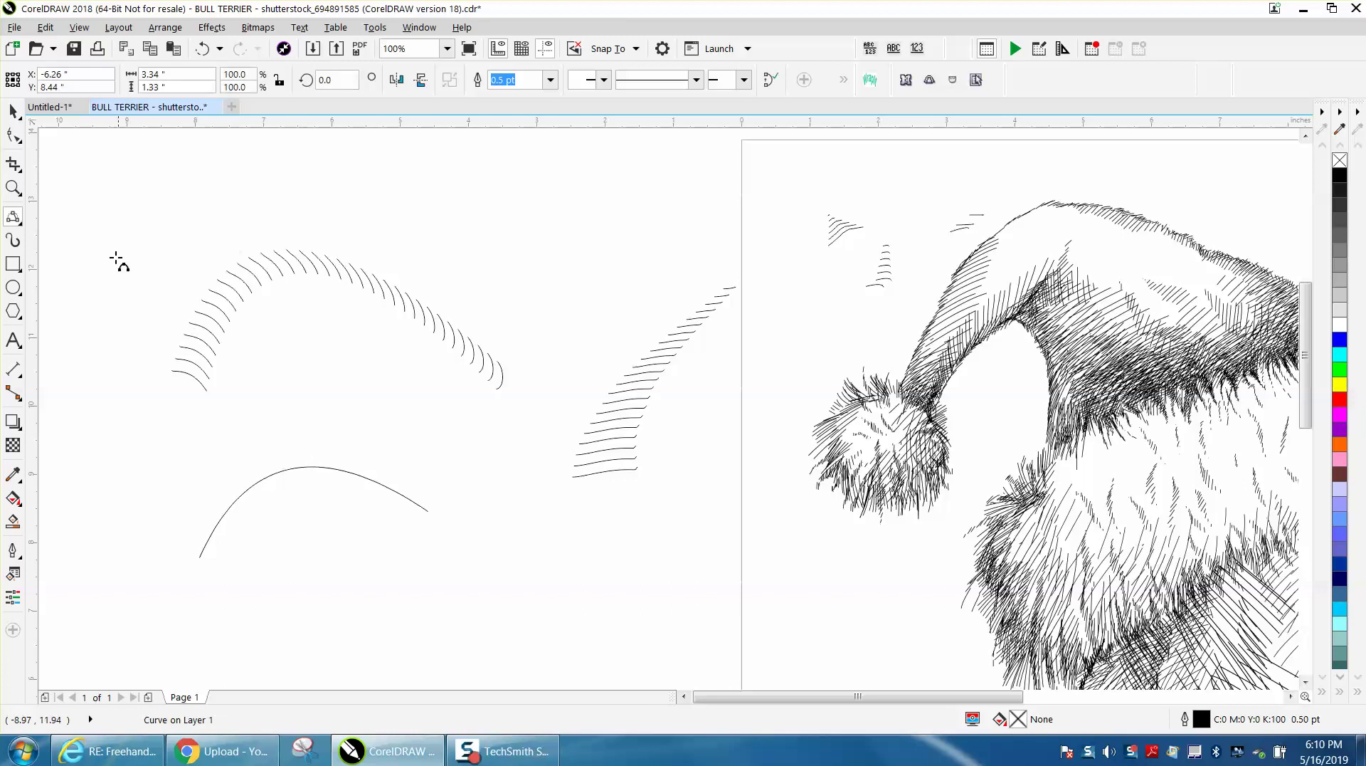
# Zoom in on the arc and freehand-draw a short stroke at each of its ends.
pyautogui.click(20, 224)
pyautogui.click(64, 214)
pyautogui.click(12, 188)
pyautogui.moveTo(128, 403); pyautogui.dragTo(580, 628)
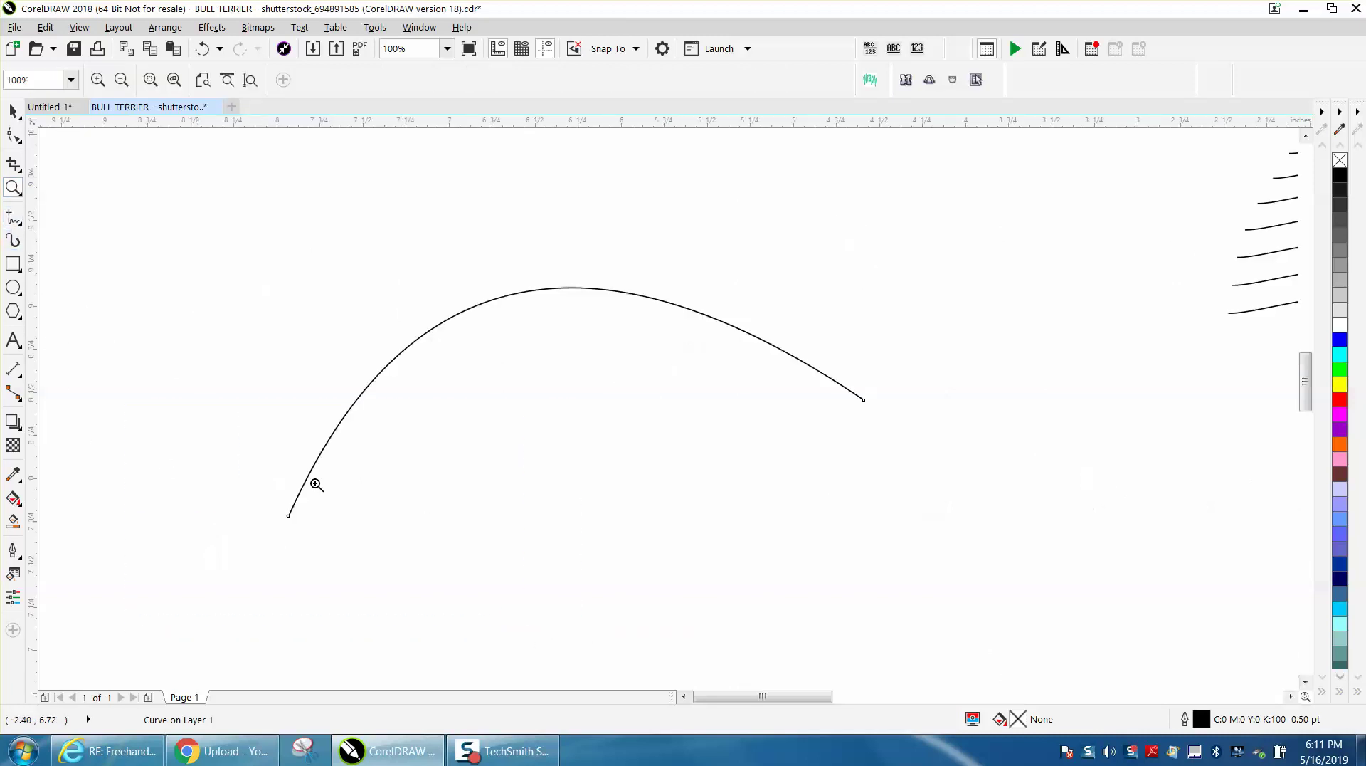
pyautogui.click(12, 217)
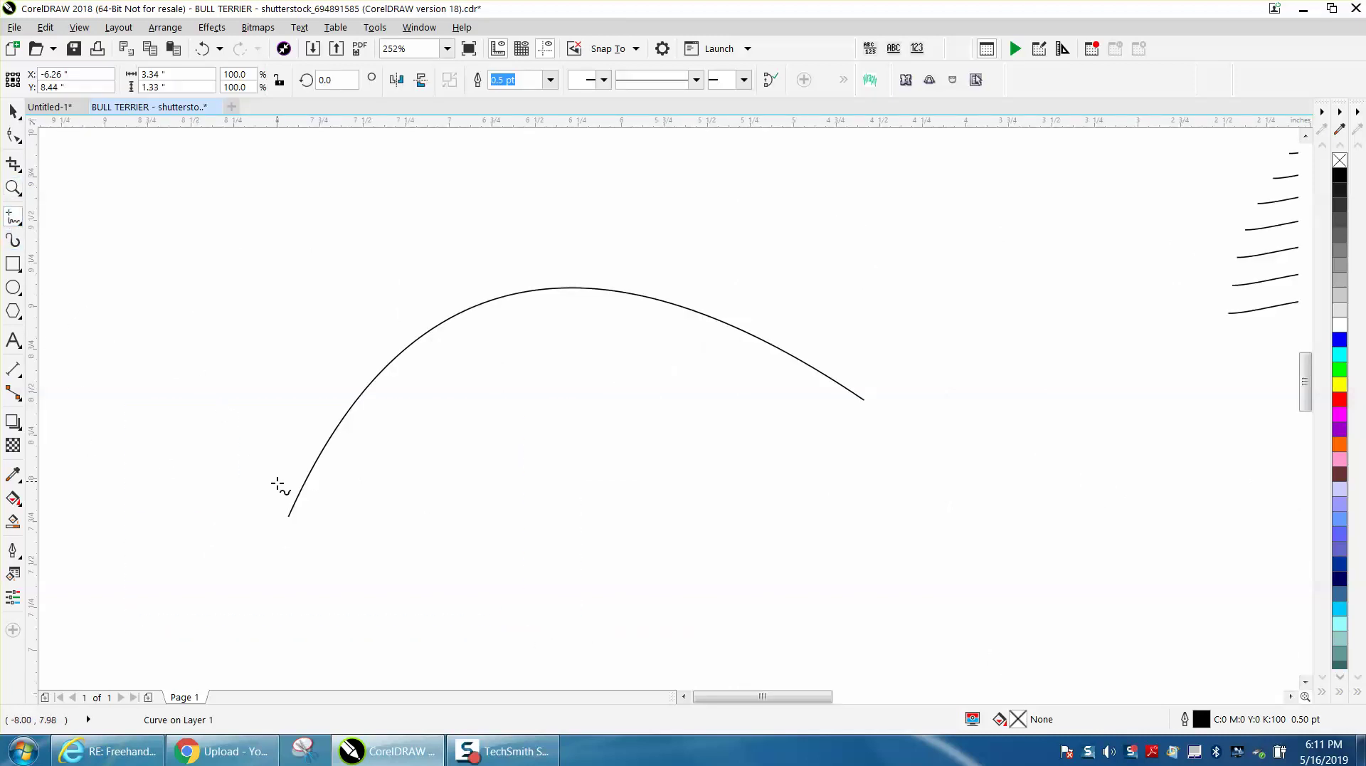
pyautogui.moveTo(288, 496); pyautogui.dragTo(208, 461)
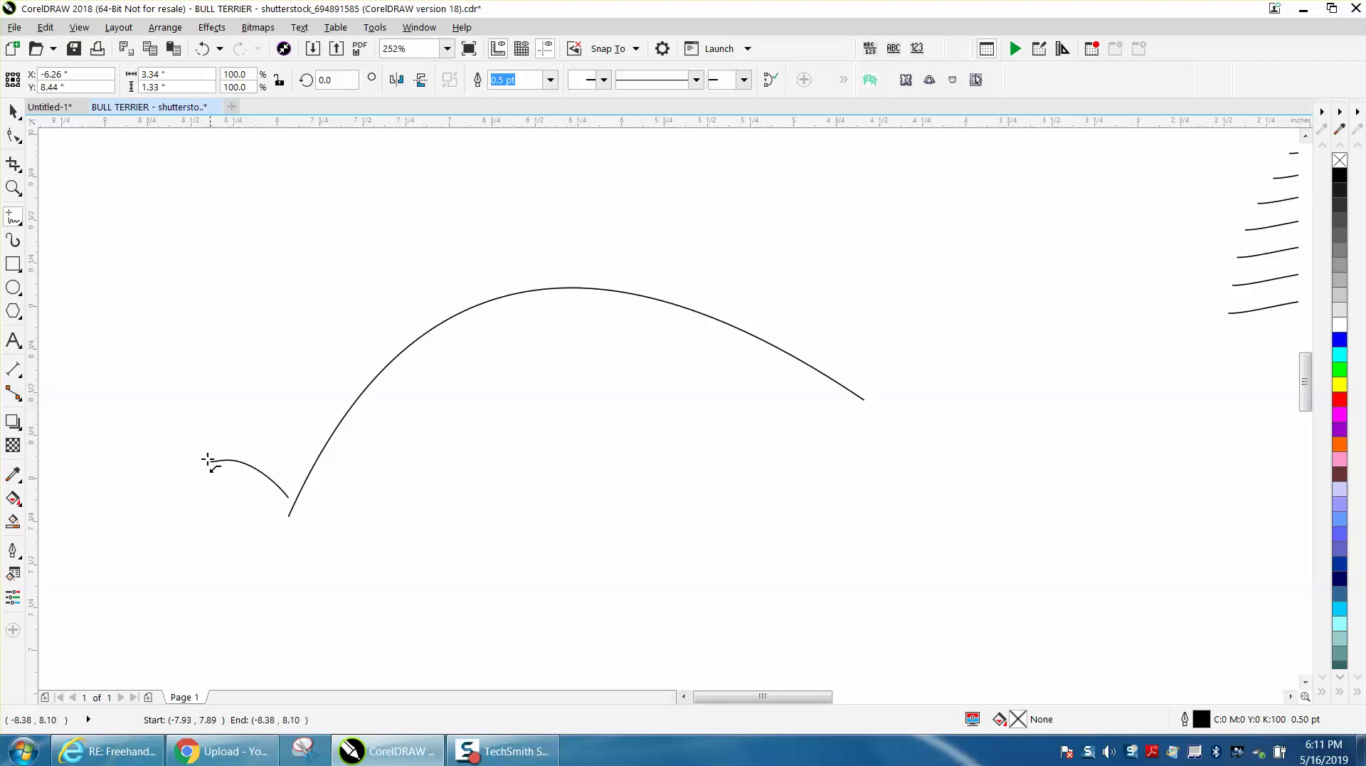
pyautogui.moveTo(856, 389); pyautogui.dragTo(861, 367)
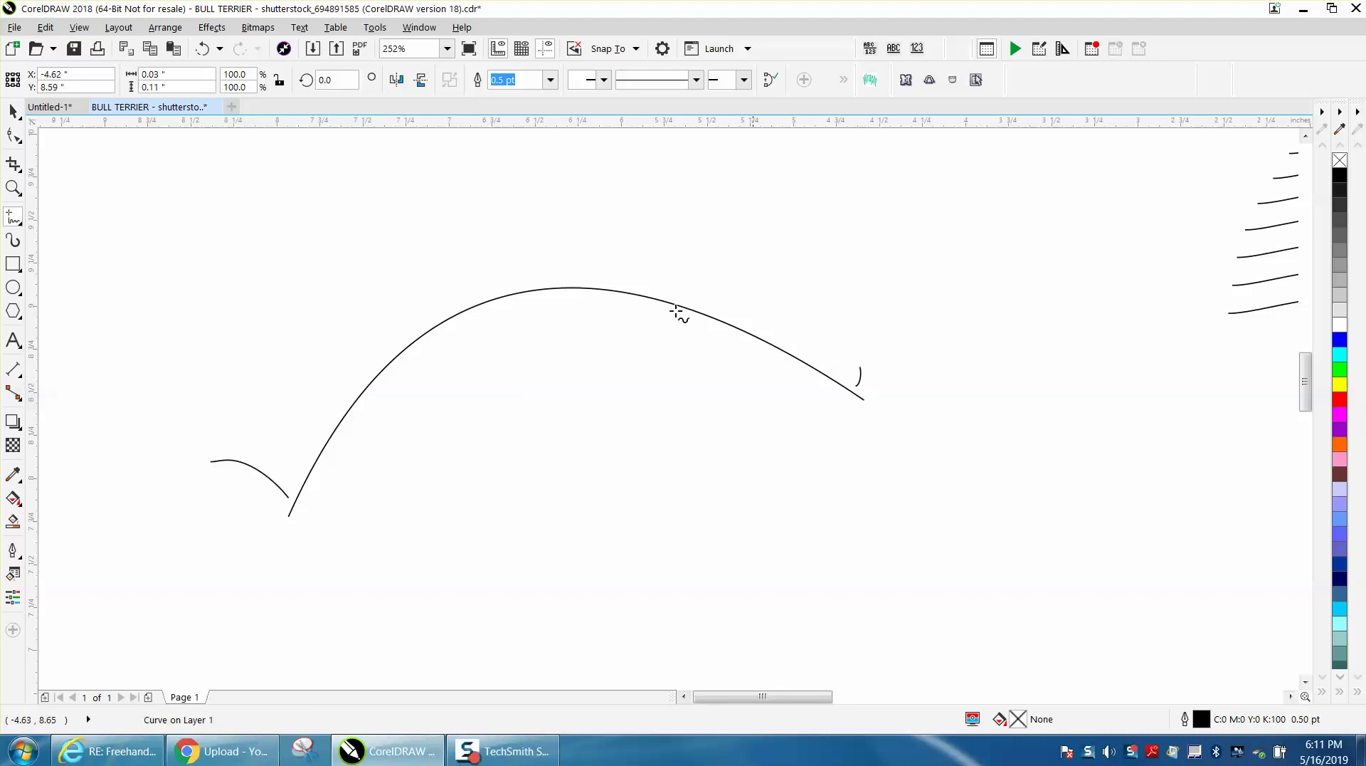
# Stretch the short stroke at the arc's right end taller, then deselect it.
pyautogui.click(13, 112)
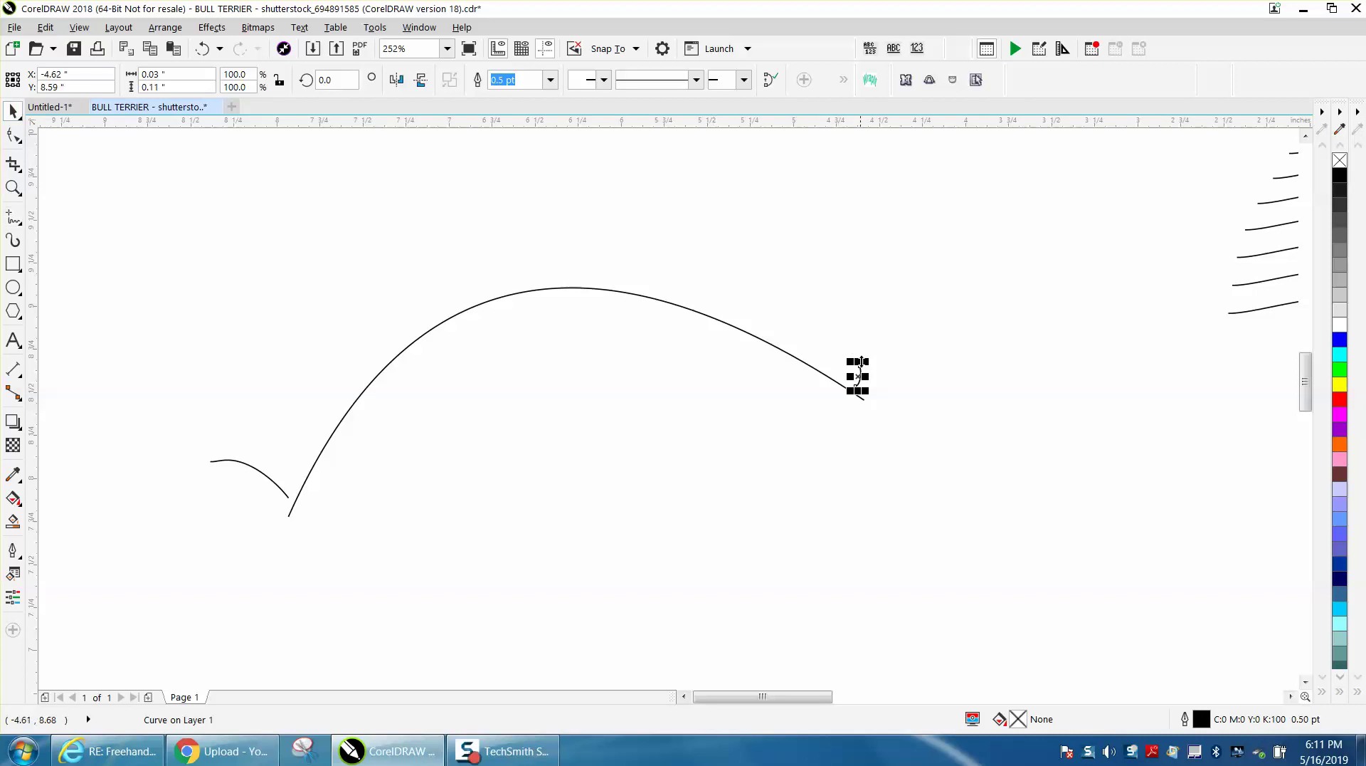
pyautogui.moveTo(858, 362); pyautogui.dragTo(859, 336)
pyautogui.click(940, 402)
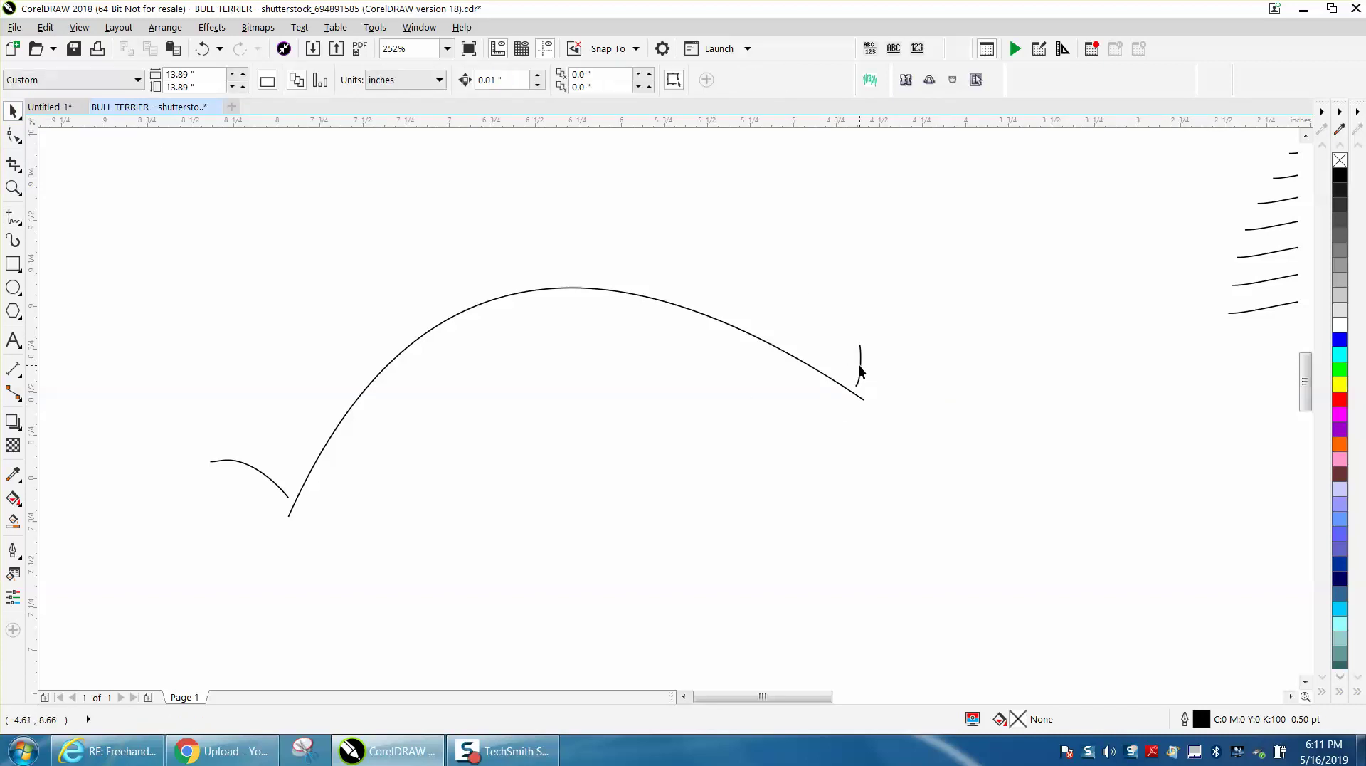
# Blend the two short end strokes in the Blend docker at 20 steps, then raise it to 30.
pyautogui.click(220, 33)
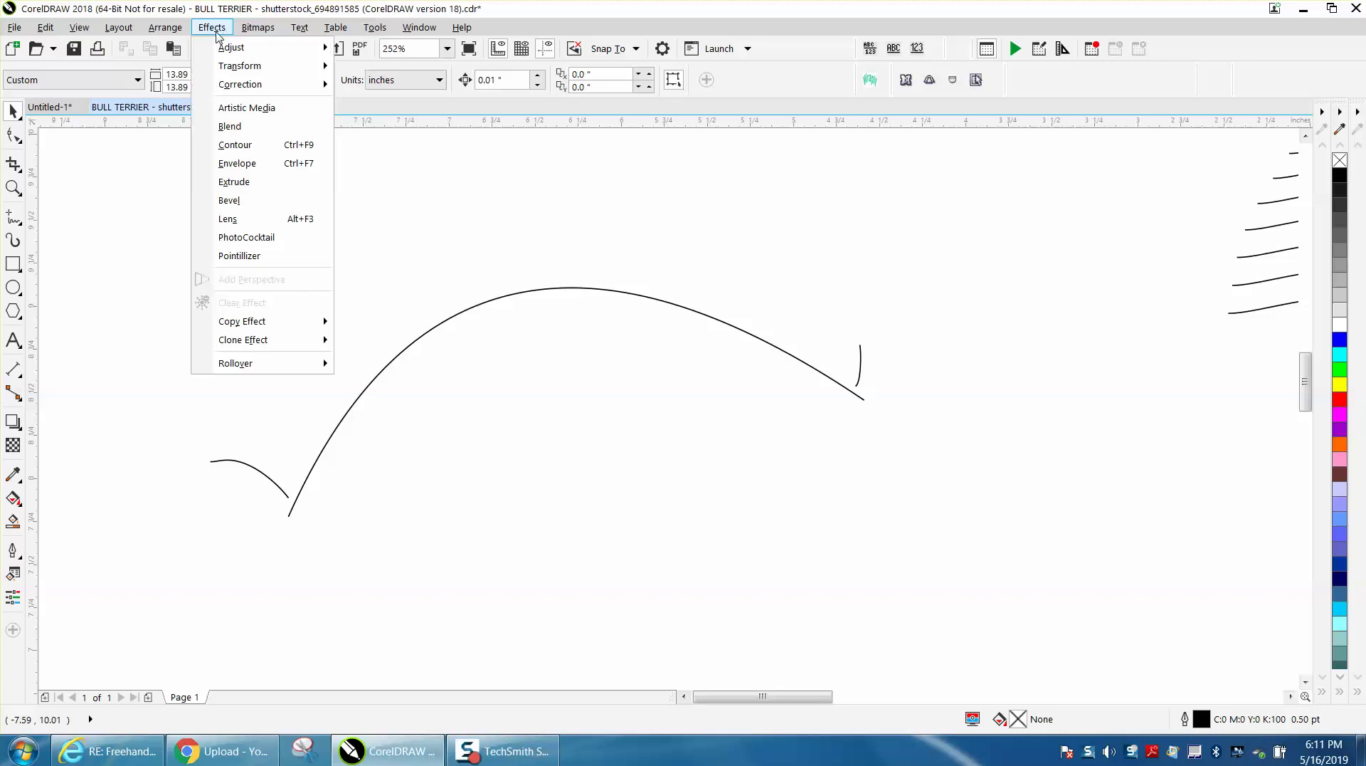
pyautogui.click(230, 127)
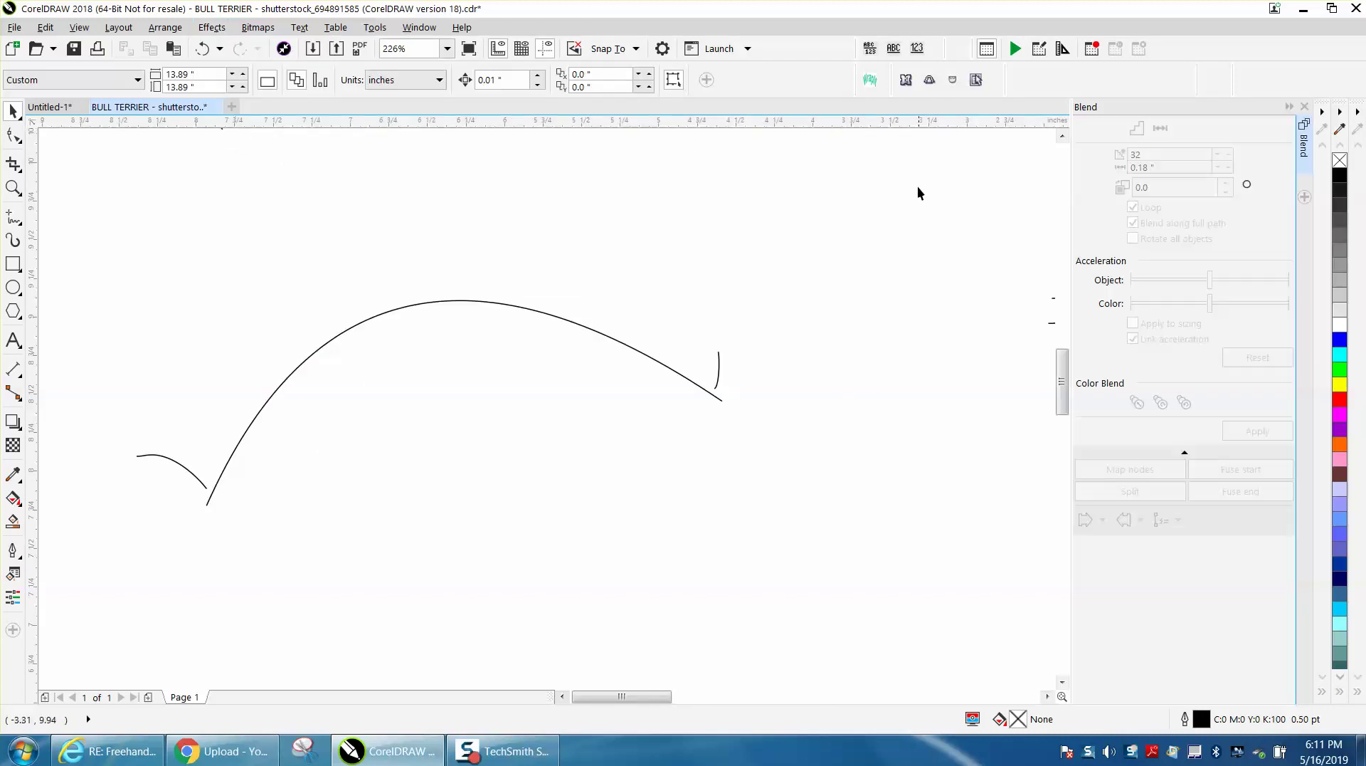
pyautogui.click(719, 369)
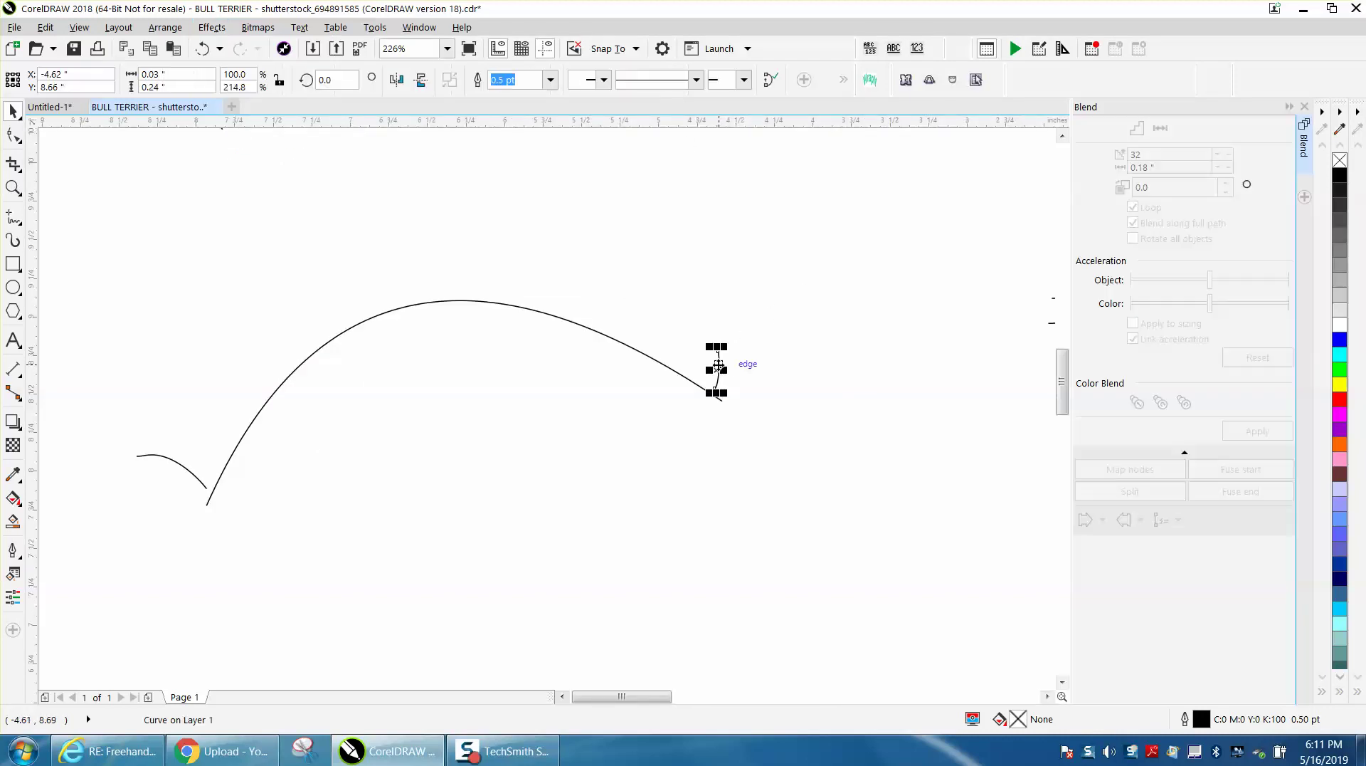
pyautogui.keyDown('shift'); pyautogui.click(196, 476); pyautogui.keyUp('shift')
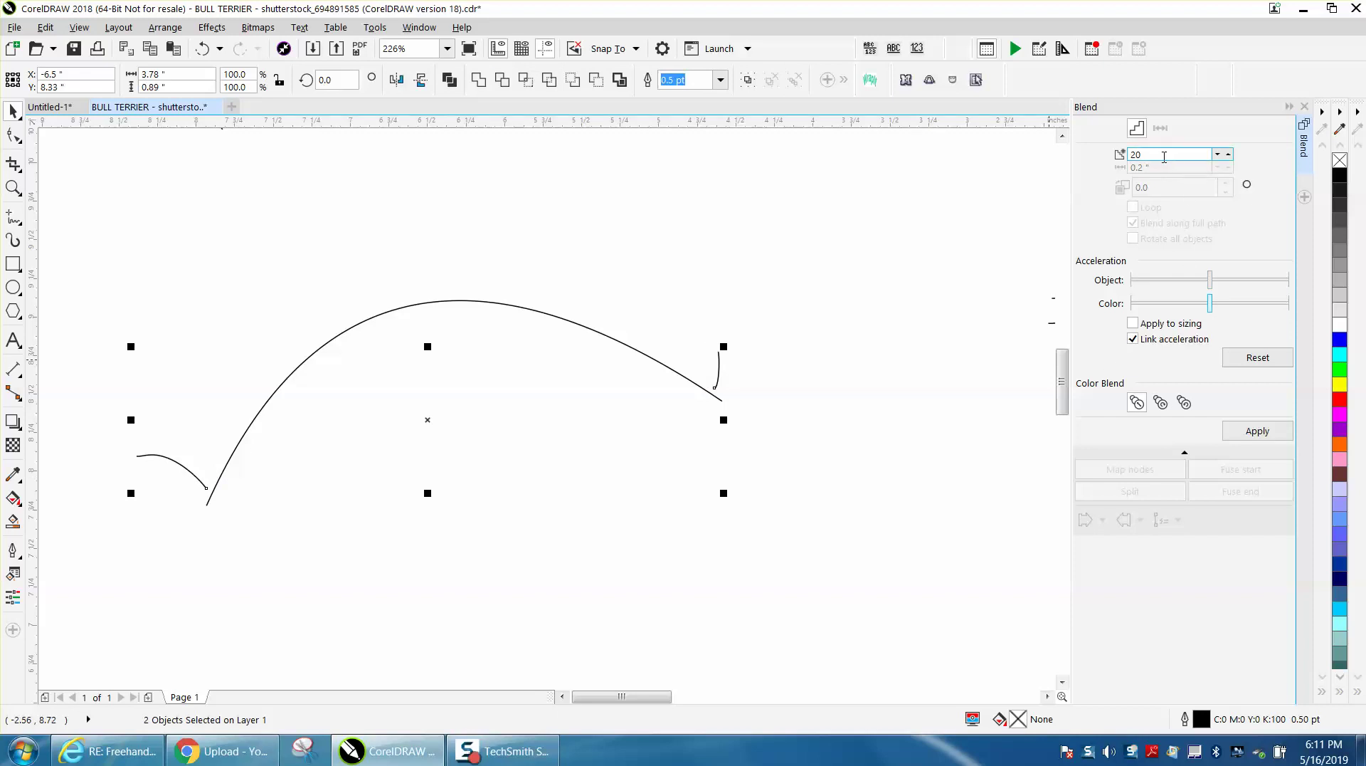
pyautogui.click(1254, 431)
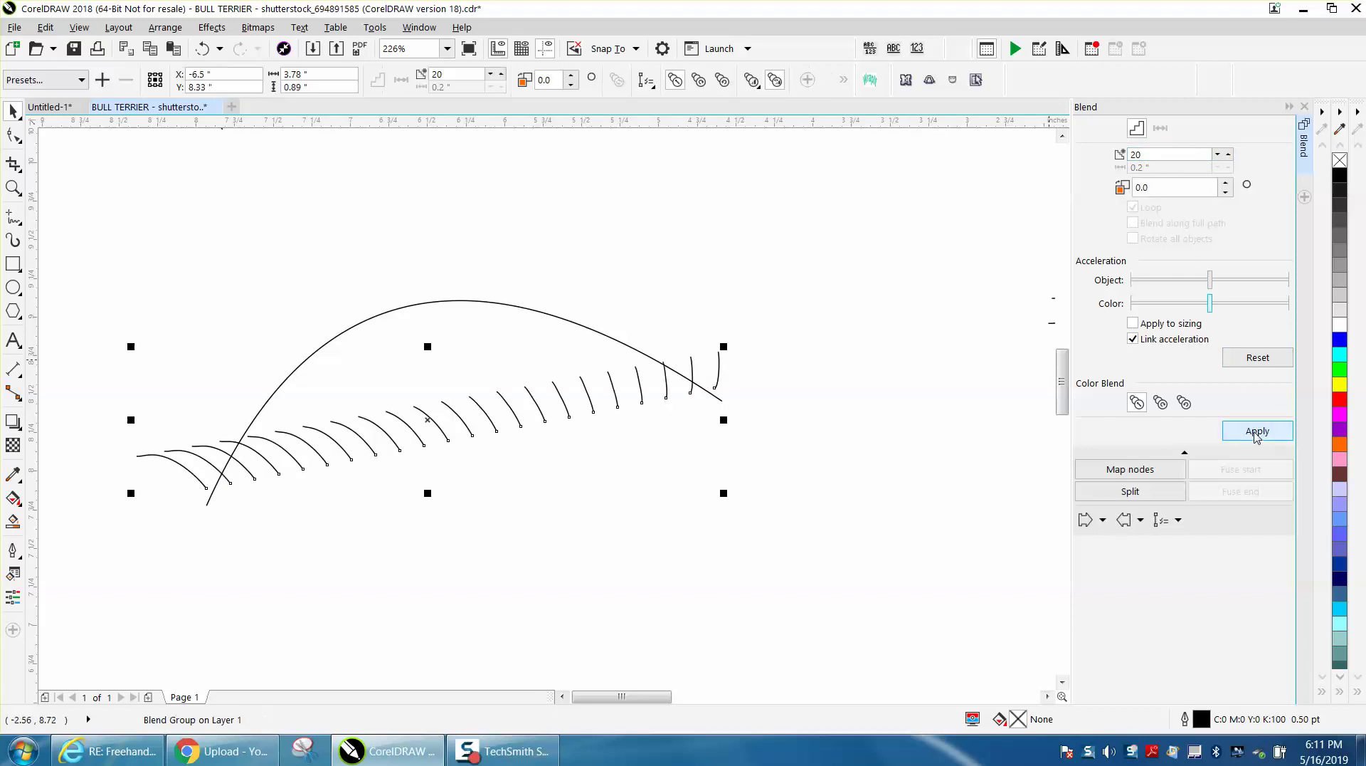
pyautogui.click(1229, 157)
pyautogui.click(1229, 156)
pyautogui.click(1229, 156)
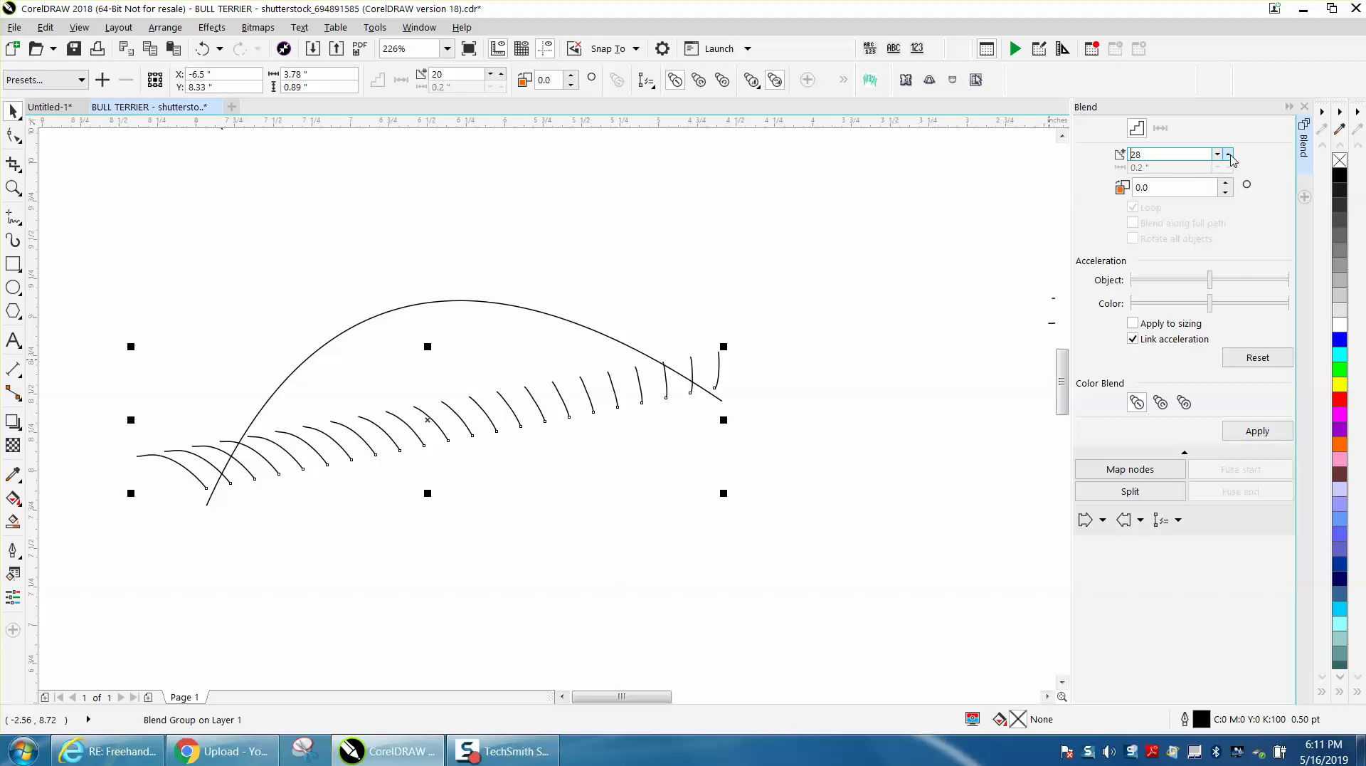
pyautogui.click(1258, 431)
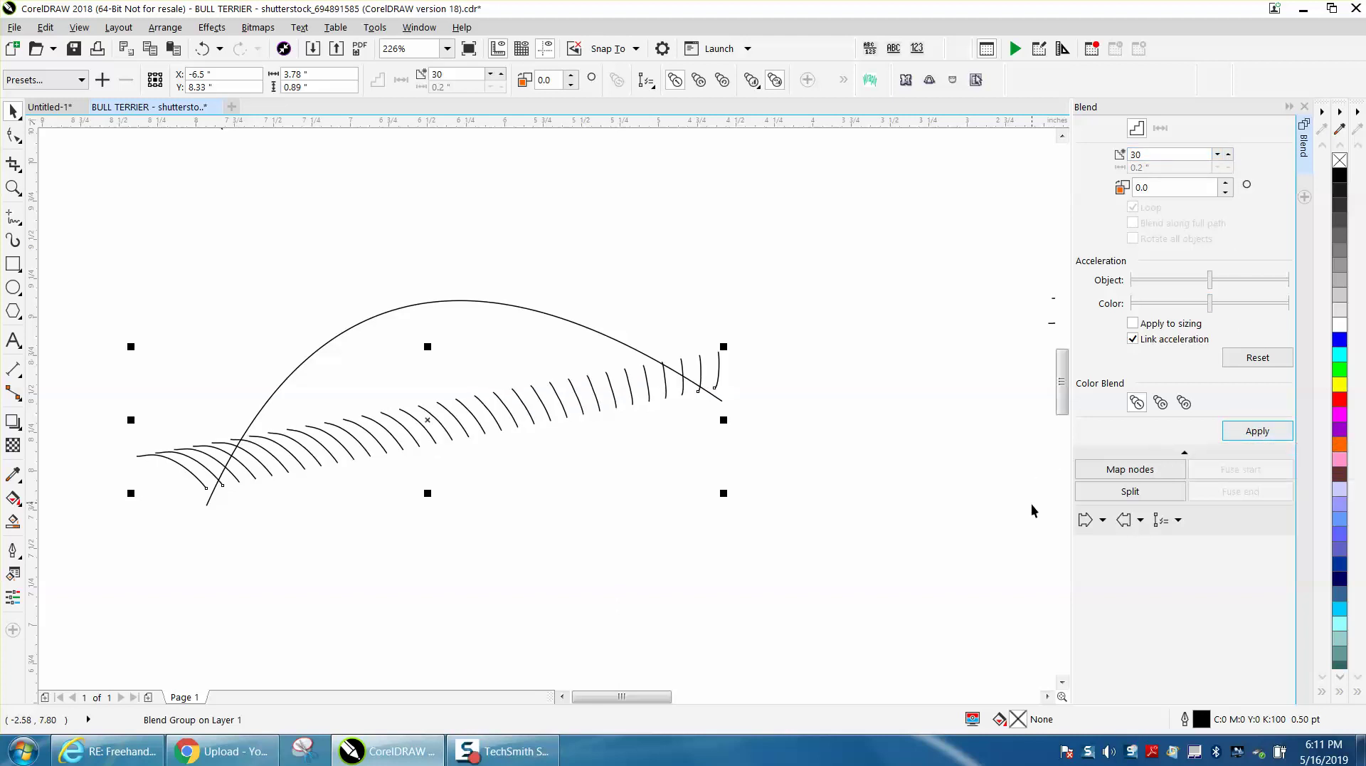
# Attach the blend to the long arched curve as a new path and spread it along the full path.
pyautogui.click(1179, 522)
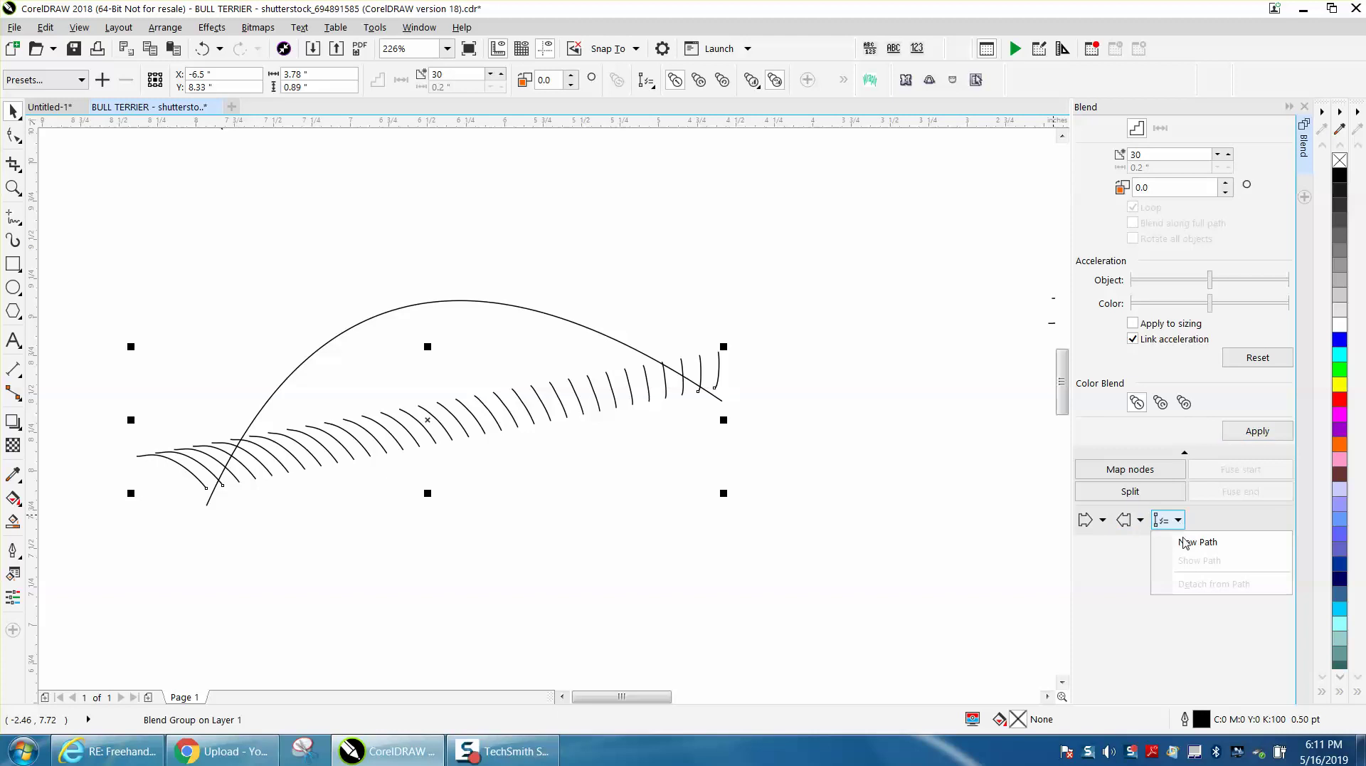
pyautogui.click(1185, 542)
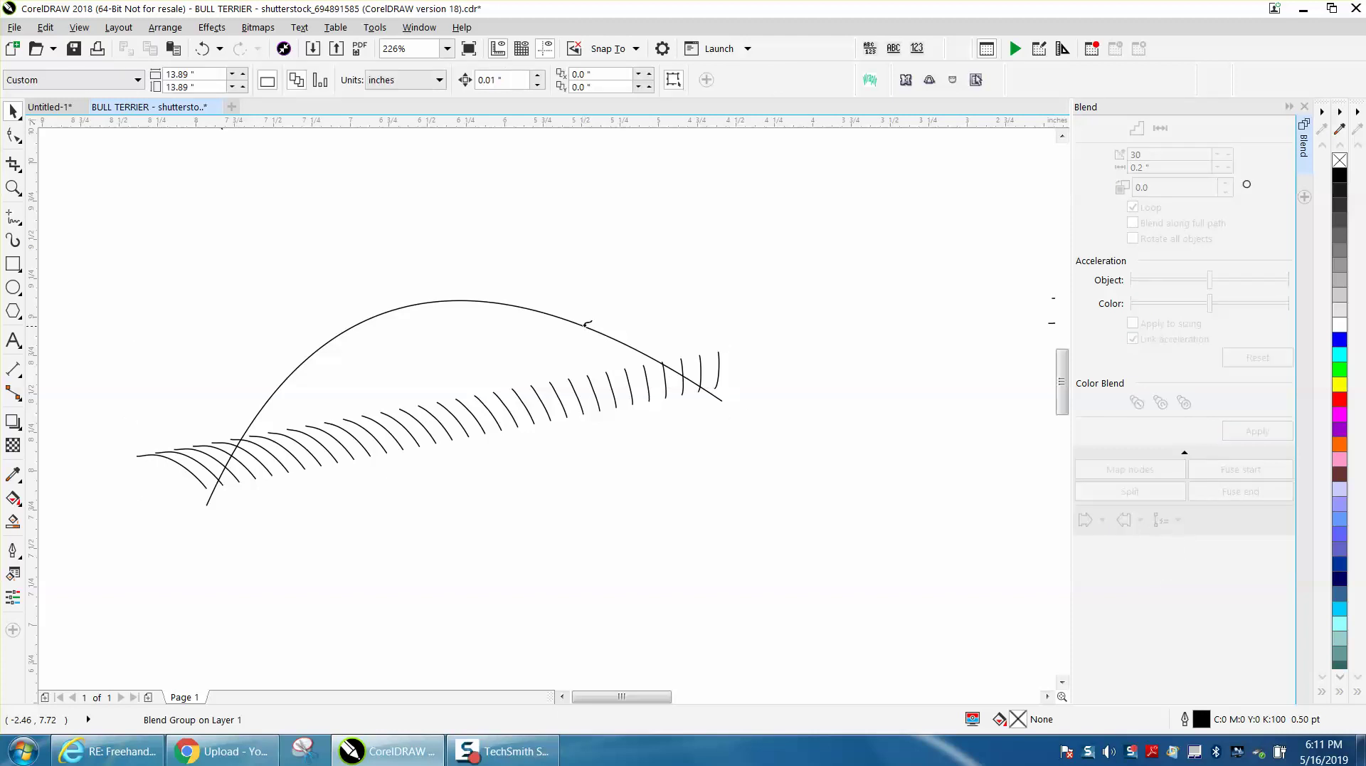
pyautogui.click(587, 324)
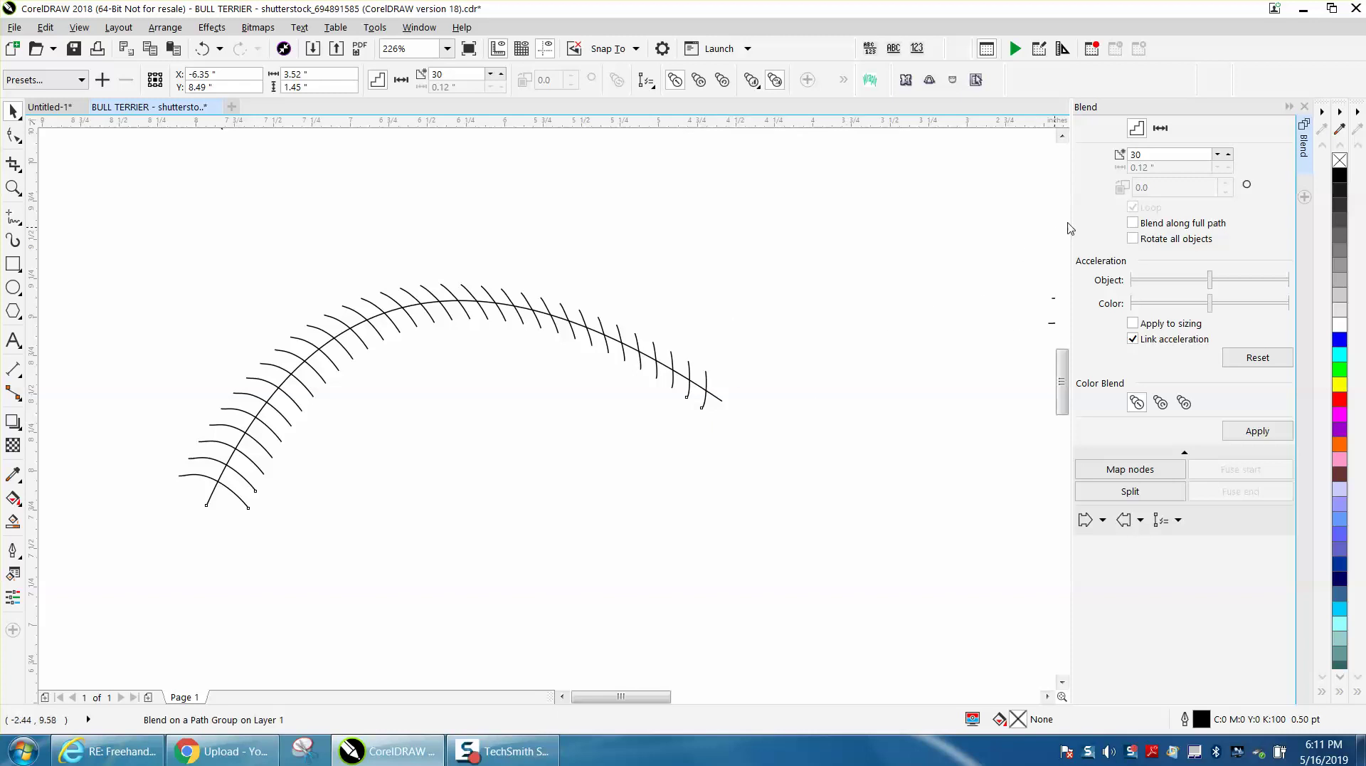
pyautogui.click(1132, 223)
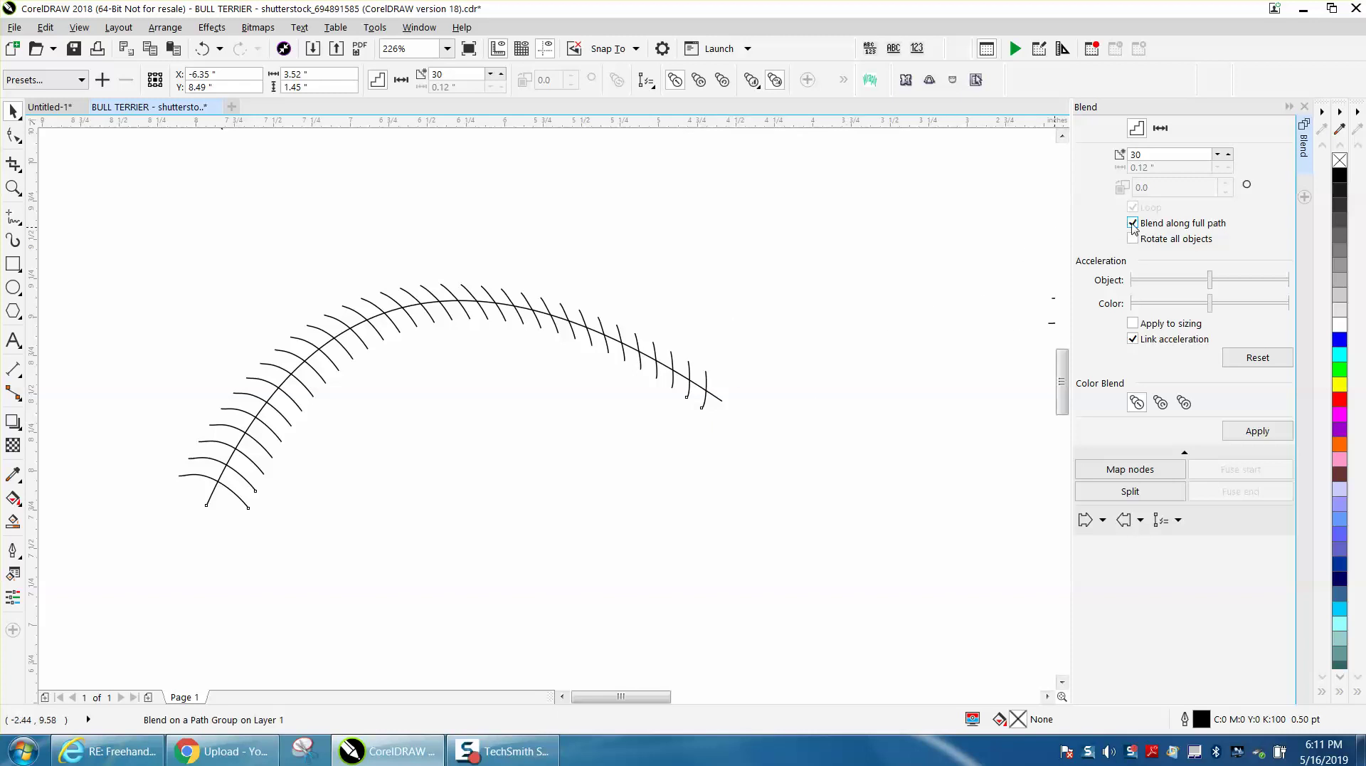
pyautogui.click(1254, 433)
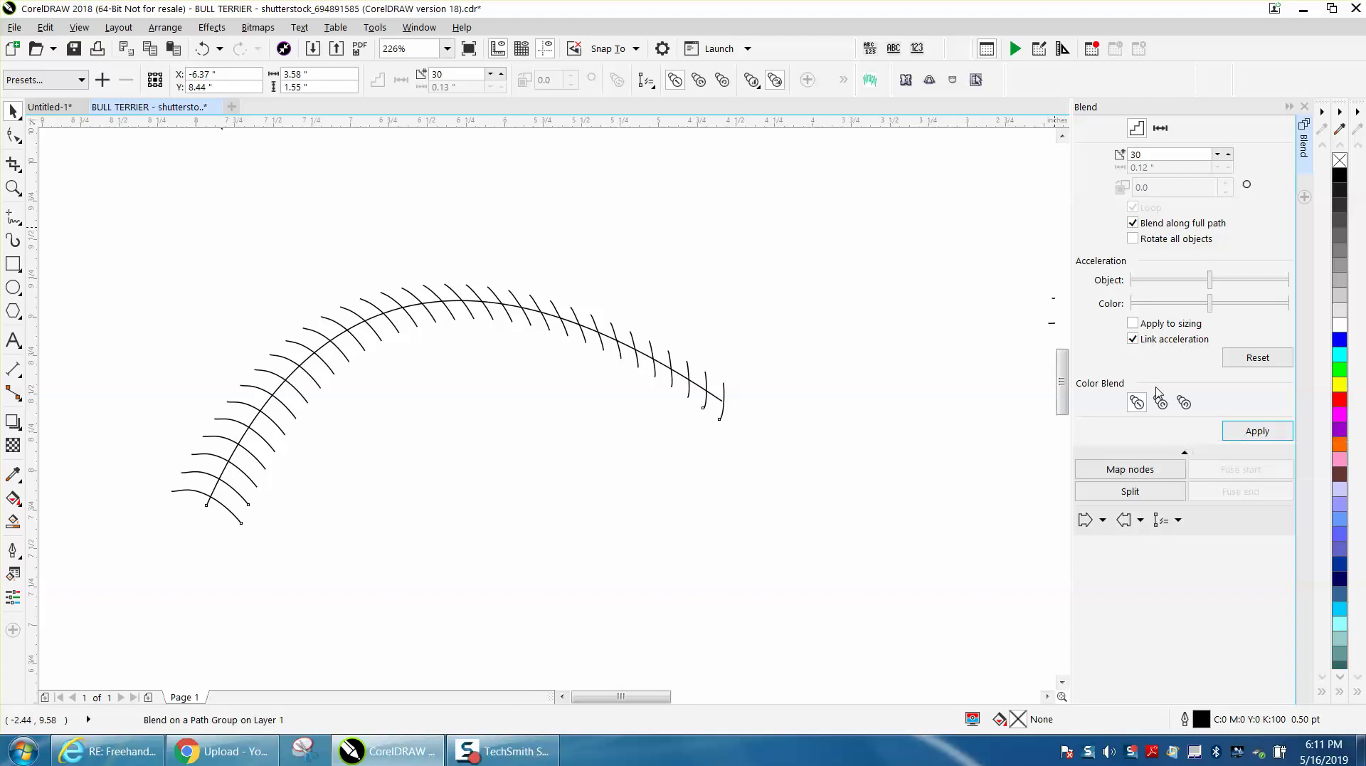
# Change the colour blend mode and apply the blend with 38 steps.
pyautogui.click(1185, 403)
pyautogui.click(1229, 154)
pyautogui.click(1260, 432)
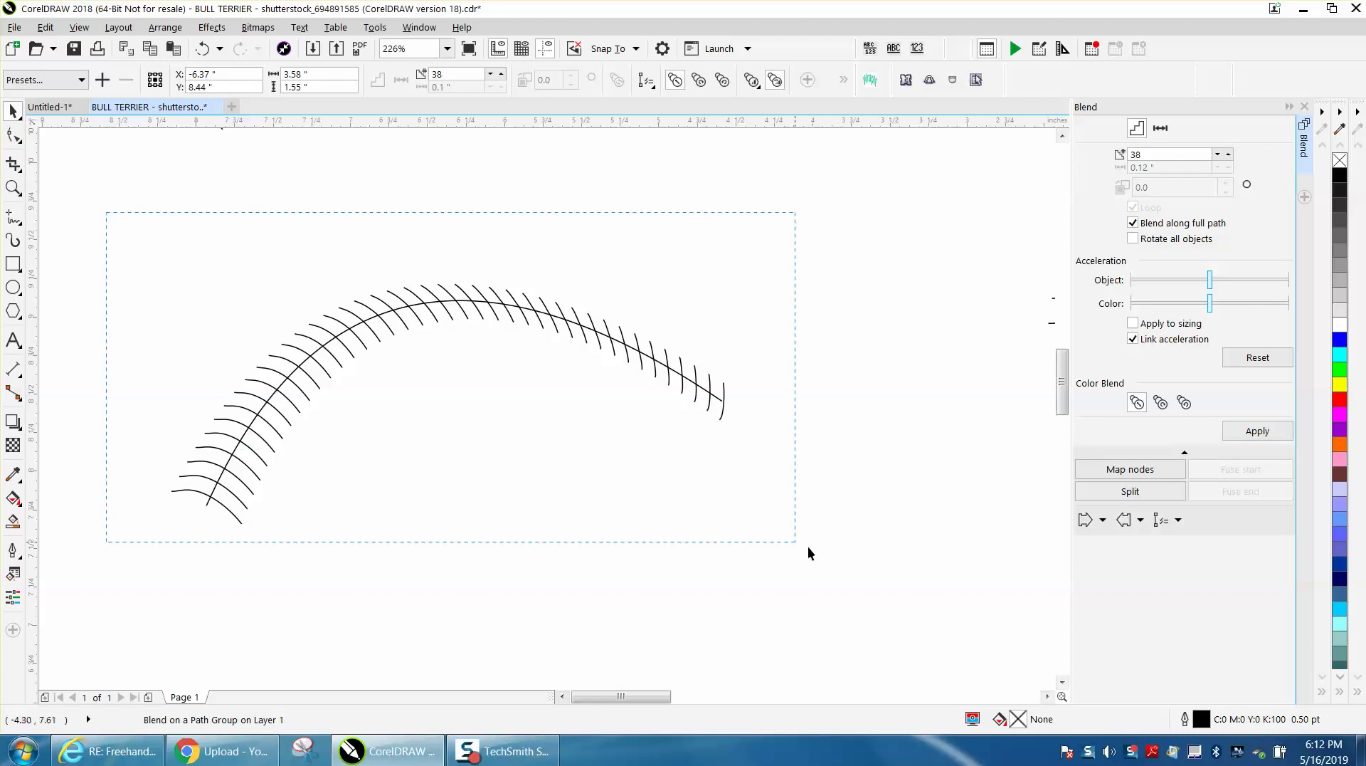
# Break the blend apart and delete the long guiding curve.
pyautogui.press('space')
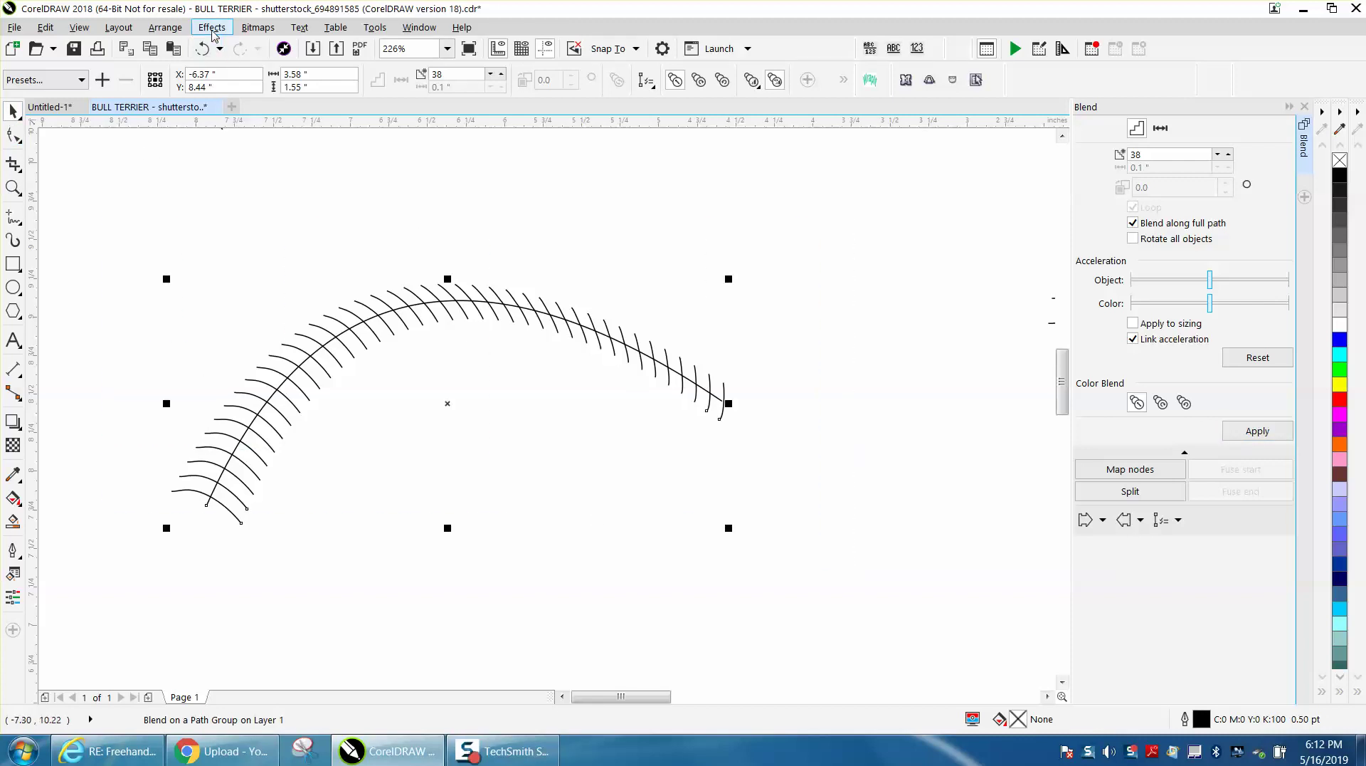
pyautogui.click(165, 27)
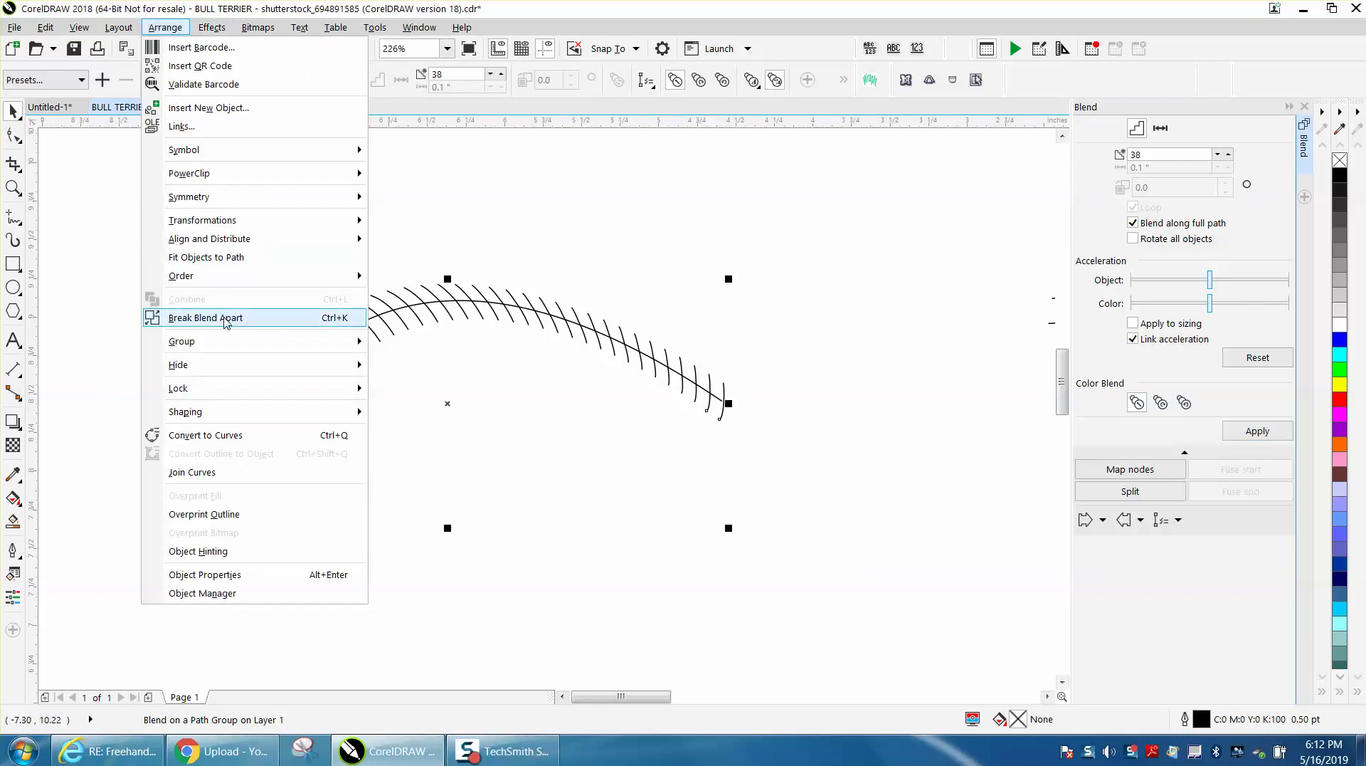
pyautogui.click(224, 317)
pyautogui.click(228, 290)
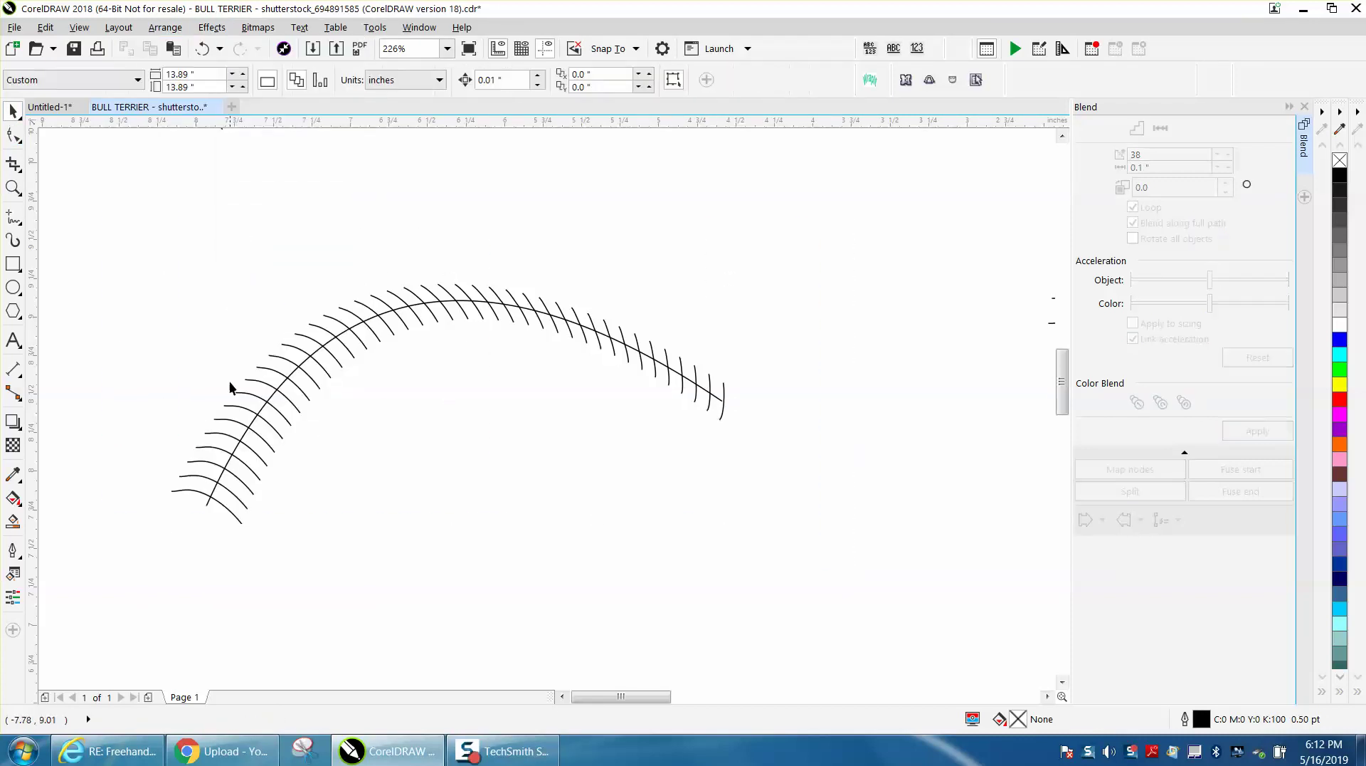
pyautogui.click(207, 503)
pyautogui.press('Delete')
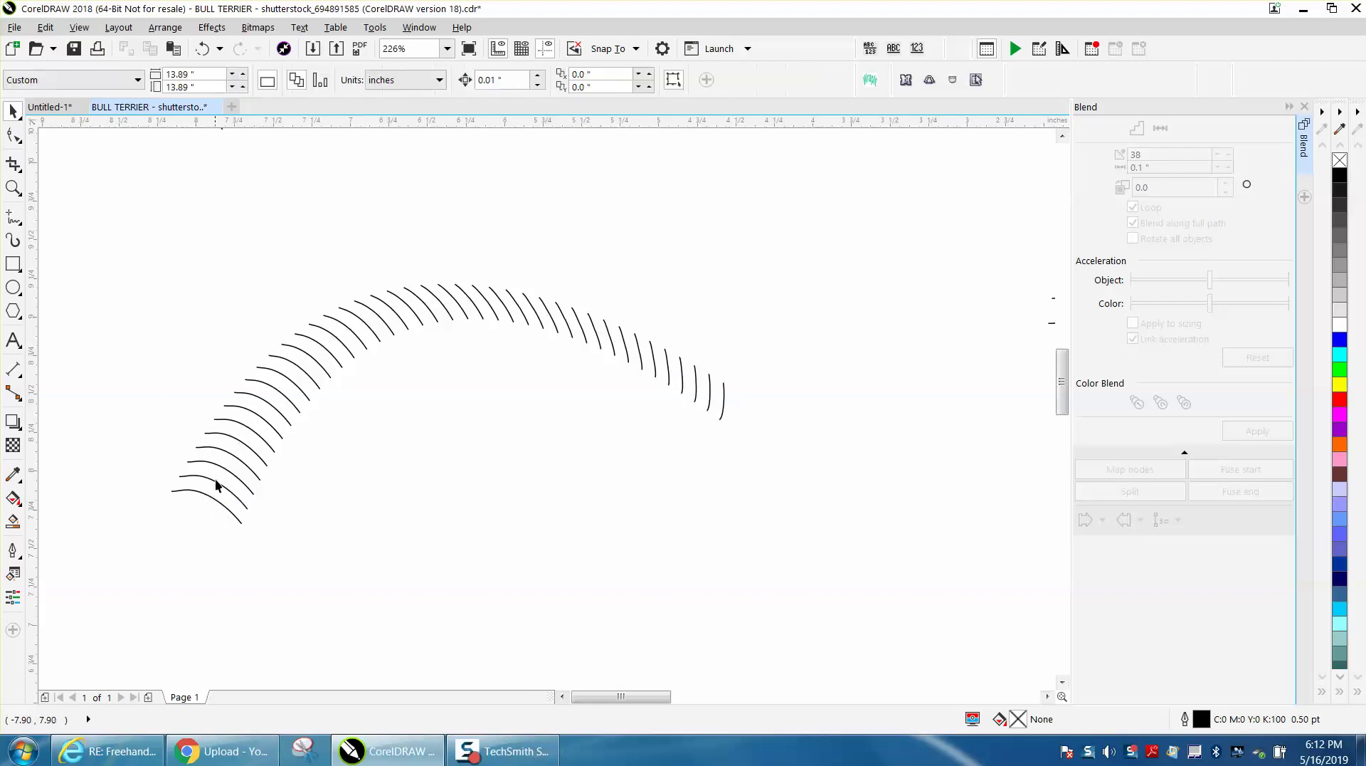
# Marquee-select the three remaining stroke pieces and group them with Arrange > Group > Group Objects.
pyautogui.scroll(-4, 605, 299)
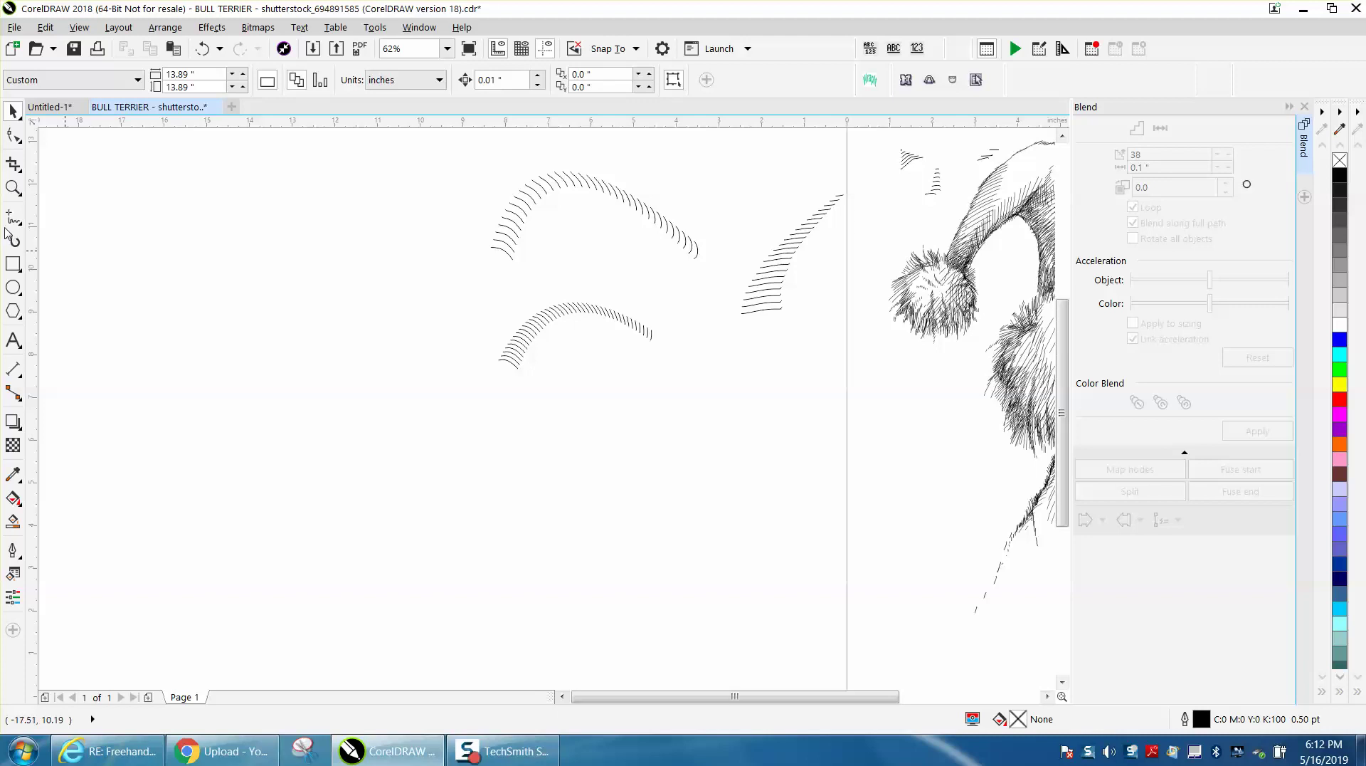
pyautogui.click(13, 187)
pyautogui.moveTo(472, 283); pyautogui.dragTo(739, 407)
pyautogui.click(13, 111)
pyautogui.moveTo(101, 189); pyautogui.dragTo(696, 502)
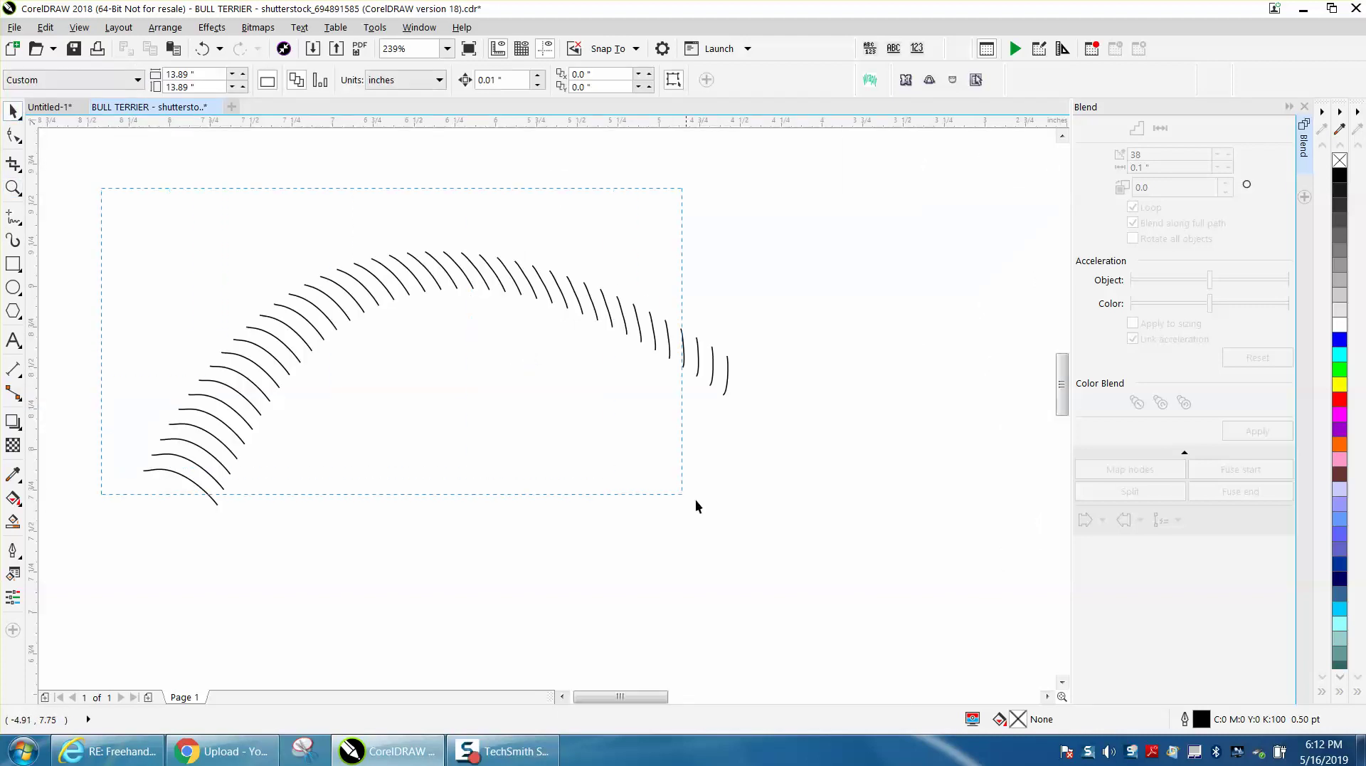
pyautogui.moveTo(822, 557); pyautogui.dragTo(821, 557)
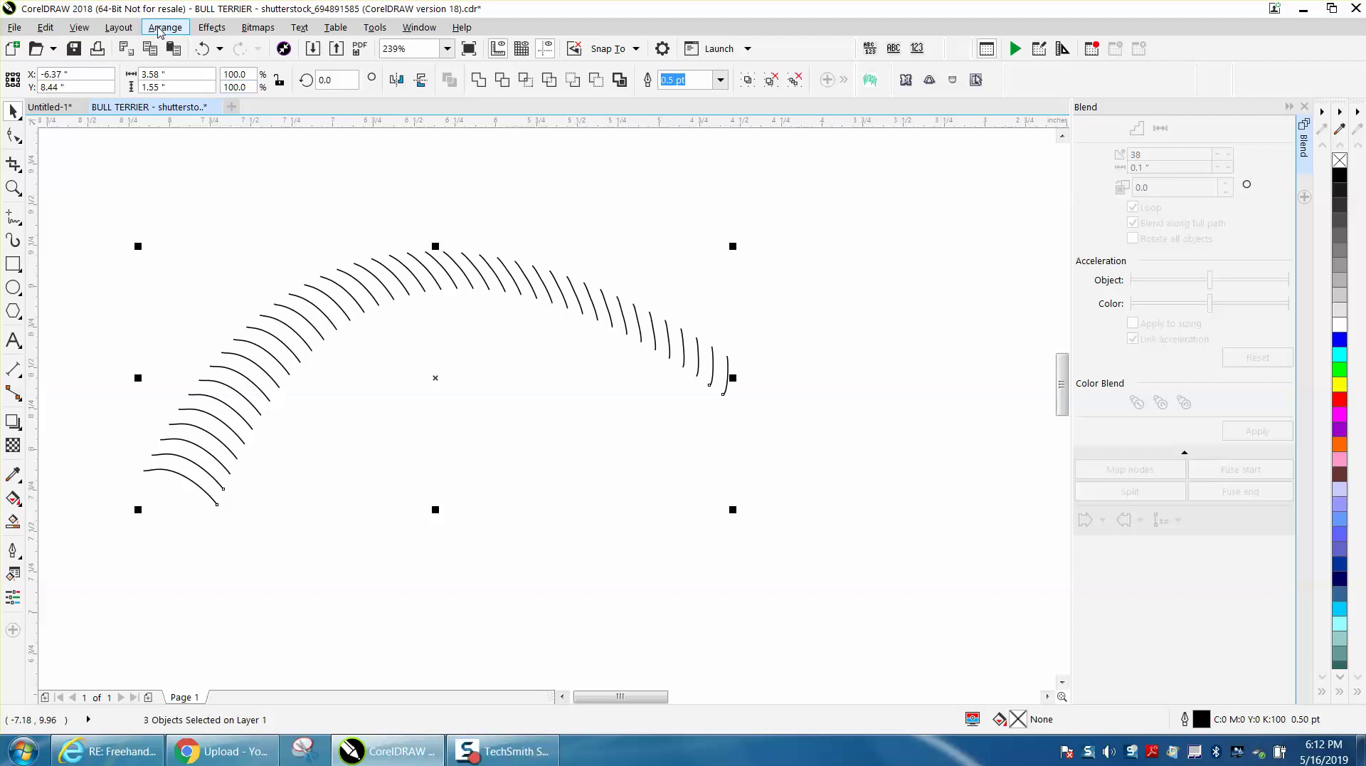
pyautogui.click(165, 27)
pyautogui.moveTo(224, 347)
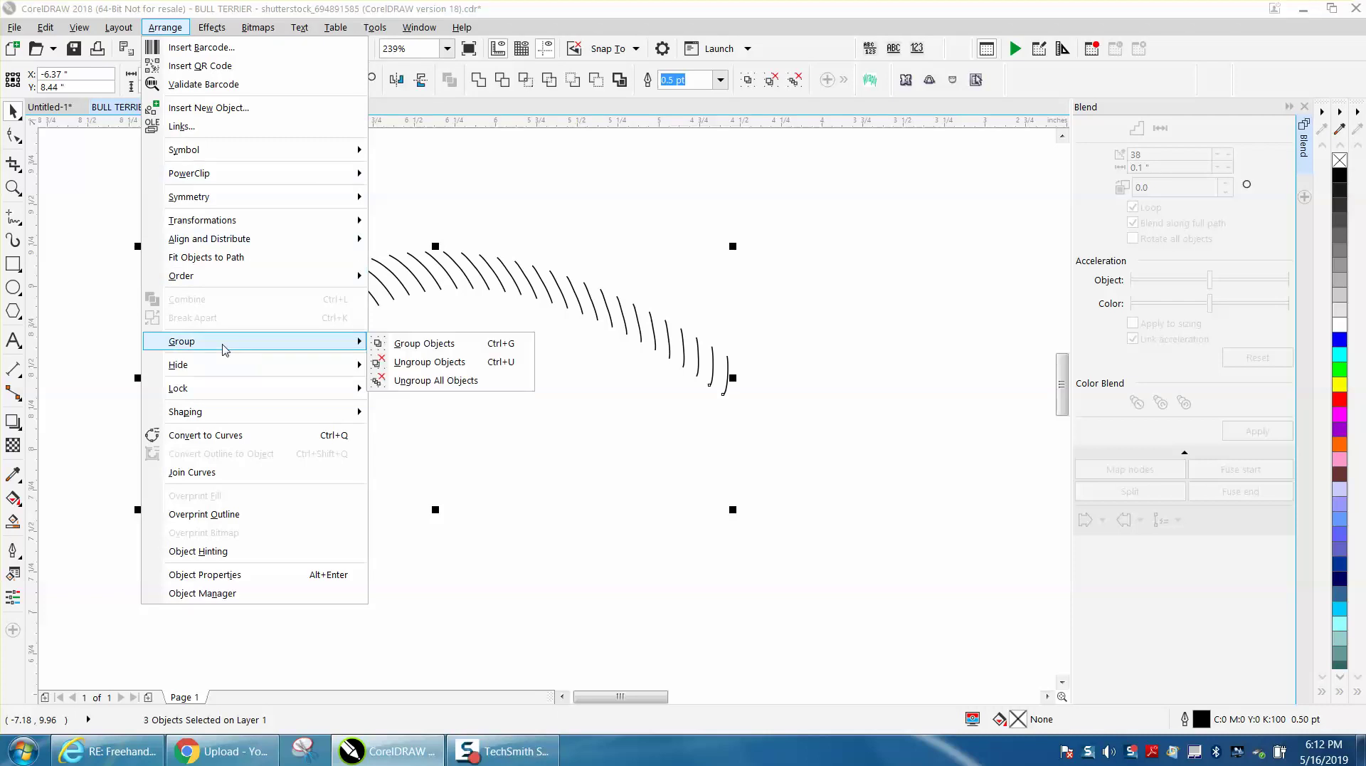
pyautogui.click(396, 343)
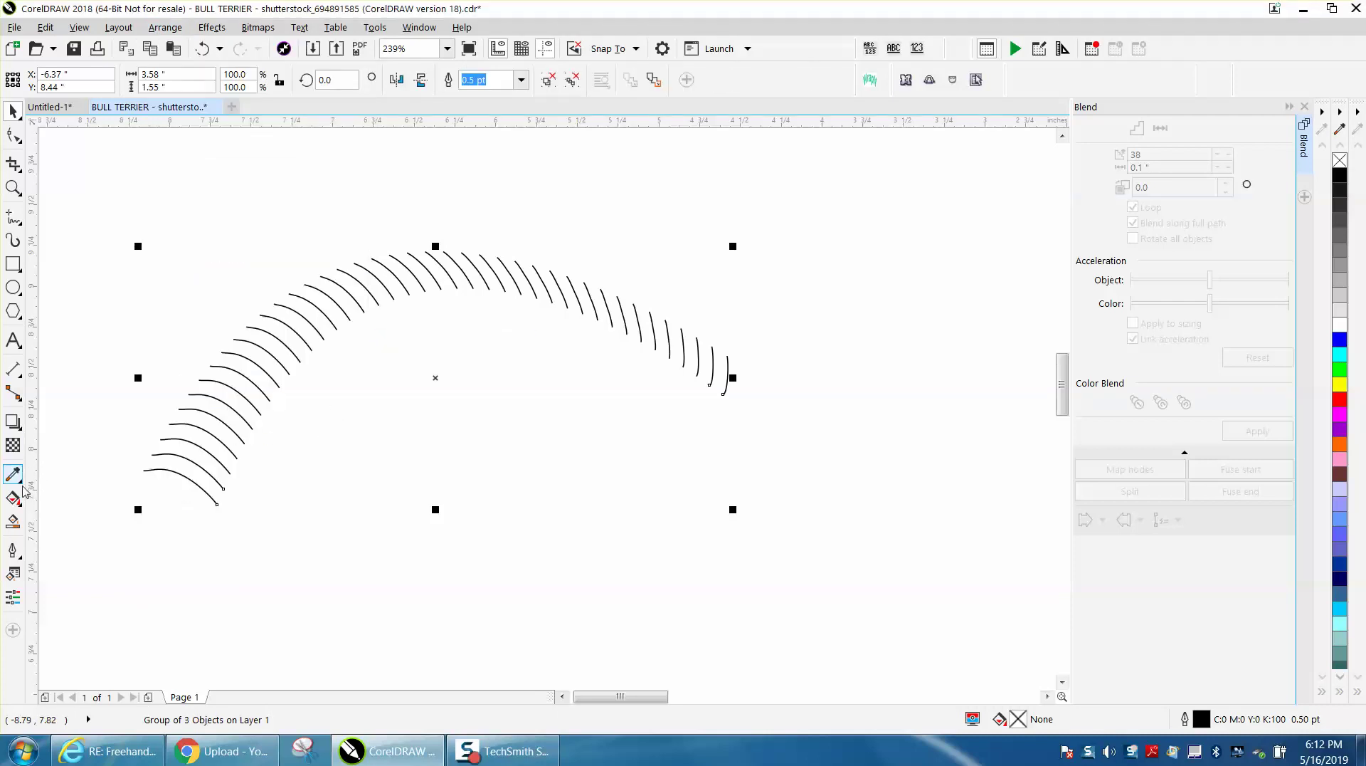
pyautogui.click(20, 427)
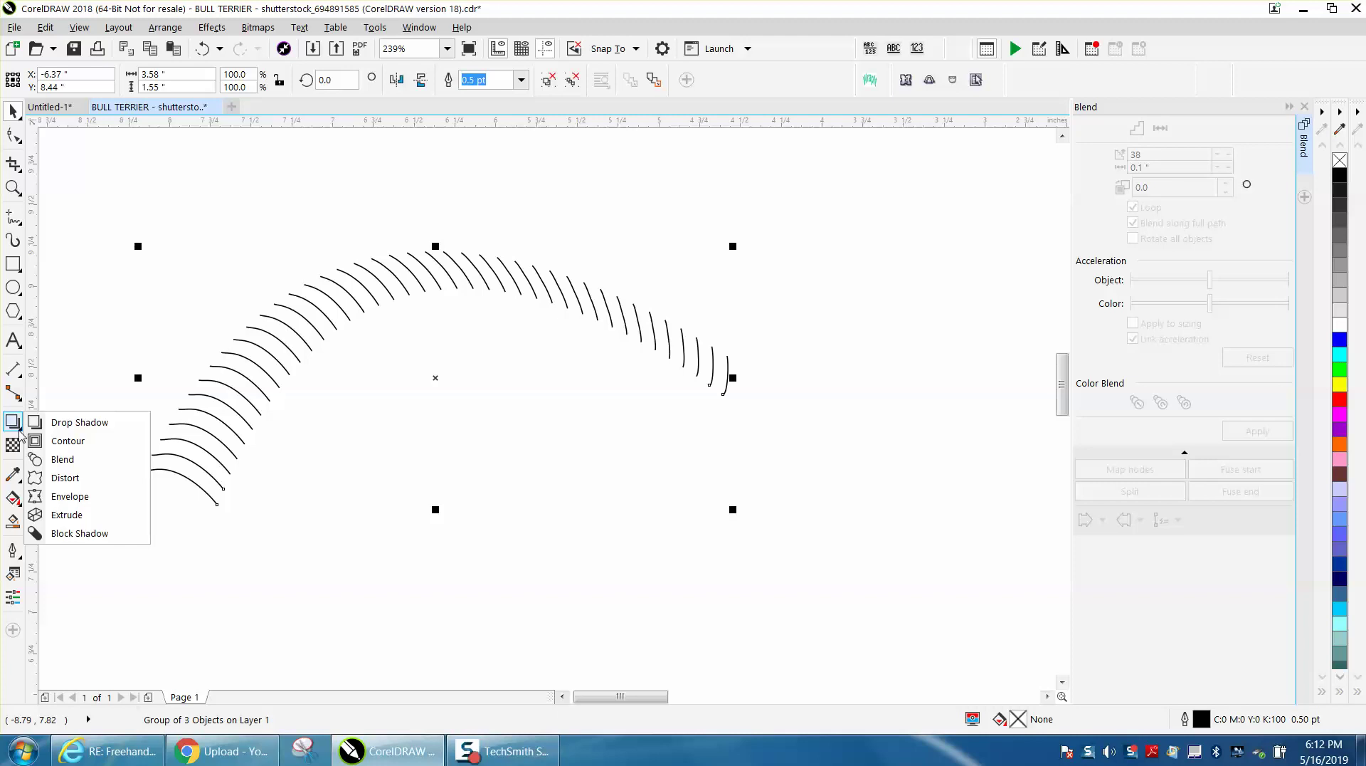
# Apply an envelope to the stroke group, curving its bottom edge and pulling the right corners down to curl the end.
pyautogui.click(69, 497)
pyautogui.moveTo(435, 504); pyautogui.dragTo(354, 364)
pyautogui.moveTo(726, 252); pyautogui.dragTo(714, 279)
pyautogui.moveTo(730, 505); pyautogui.dragTo(646, 598)
pyautogui.scroll(-3, 640, 448)
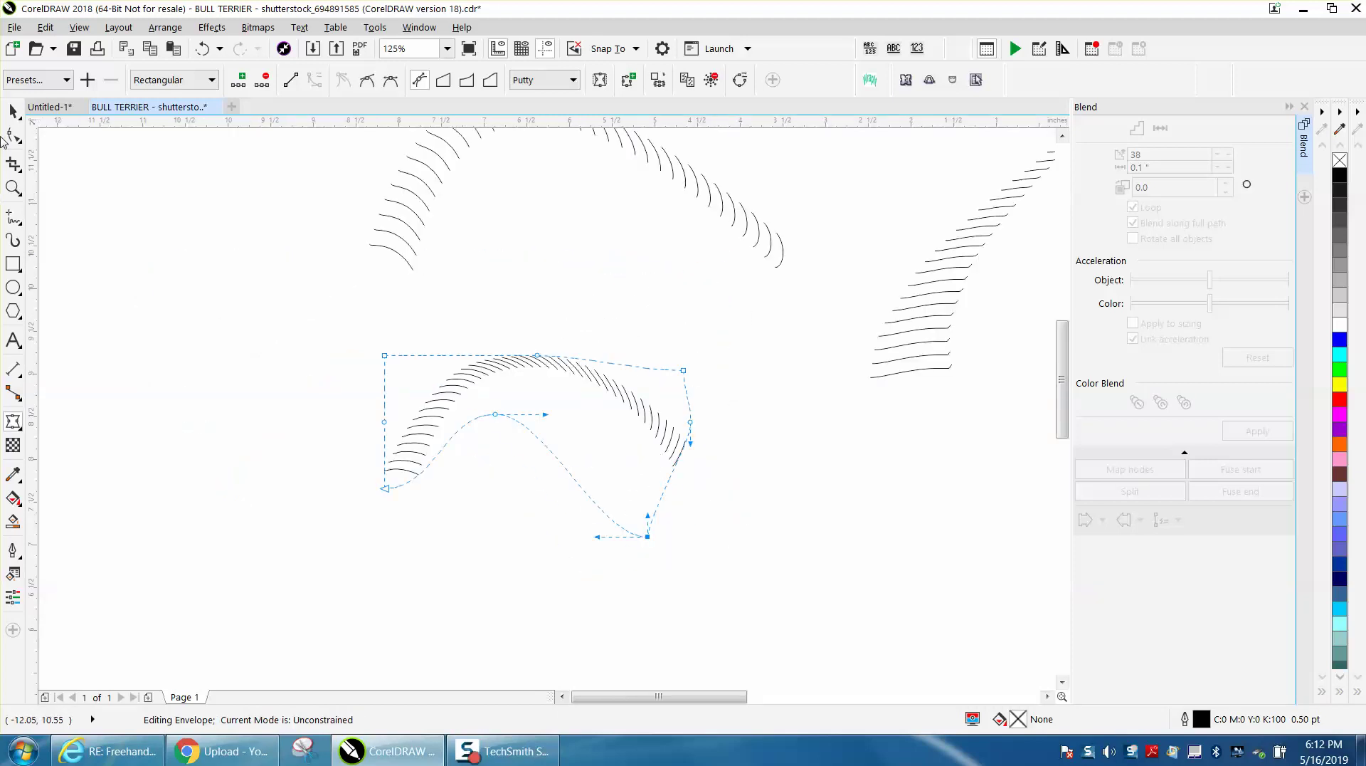
pyautogui.click(13, 110)
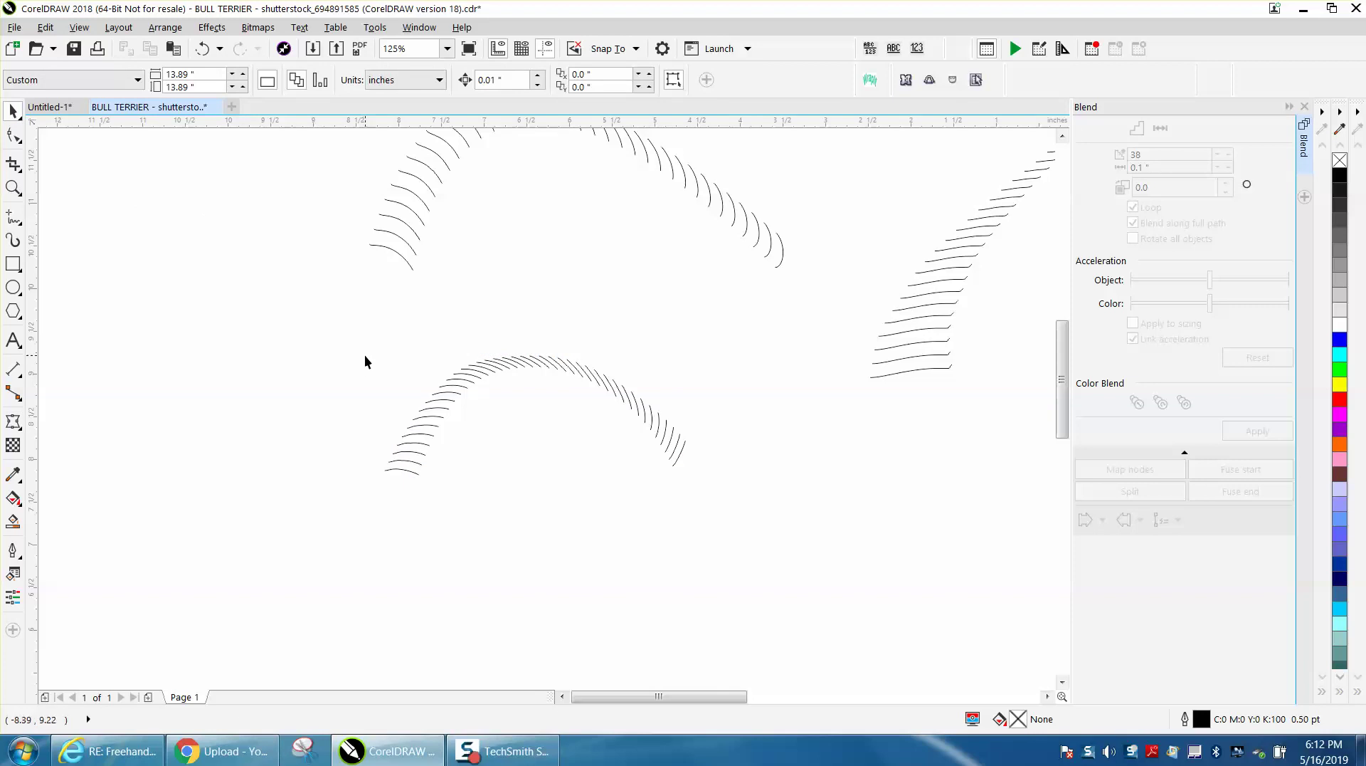